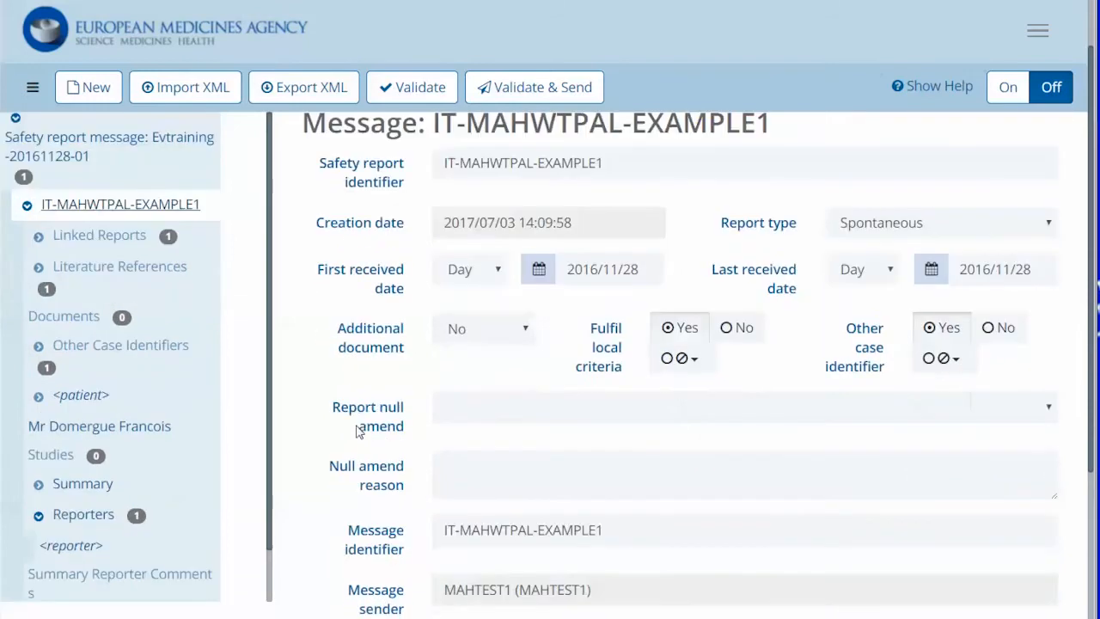
# Mark the safety report as an Amendment with the null amend reason "Submission of literature article"
pyautogui.click(592, 405)
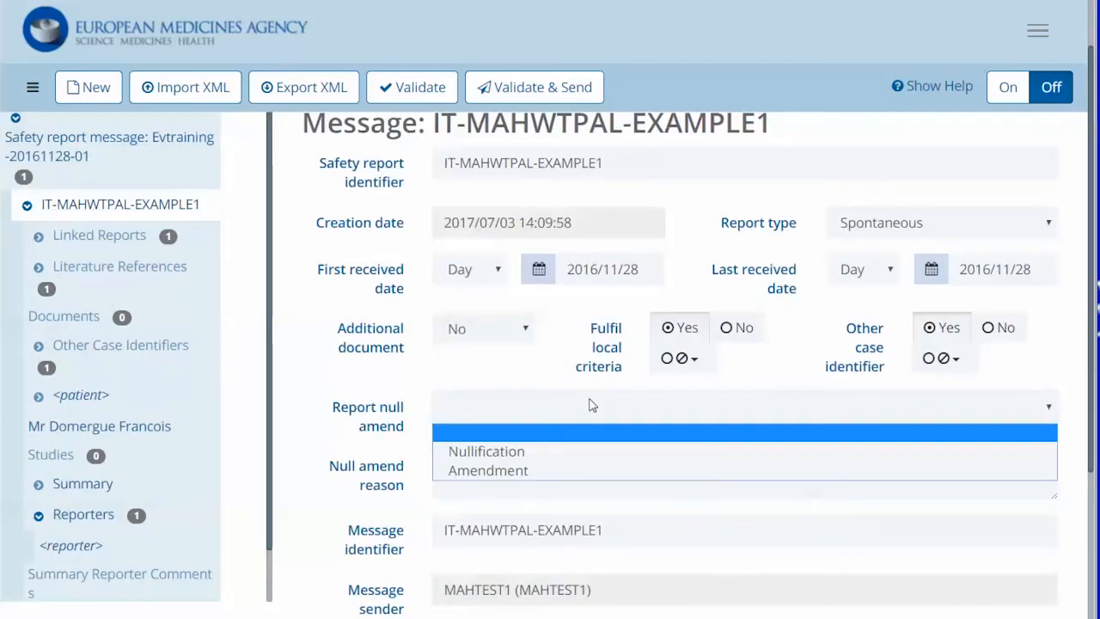
pyautogui.click(574, 473)
pyautogui.click(531, 489)
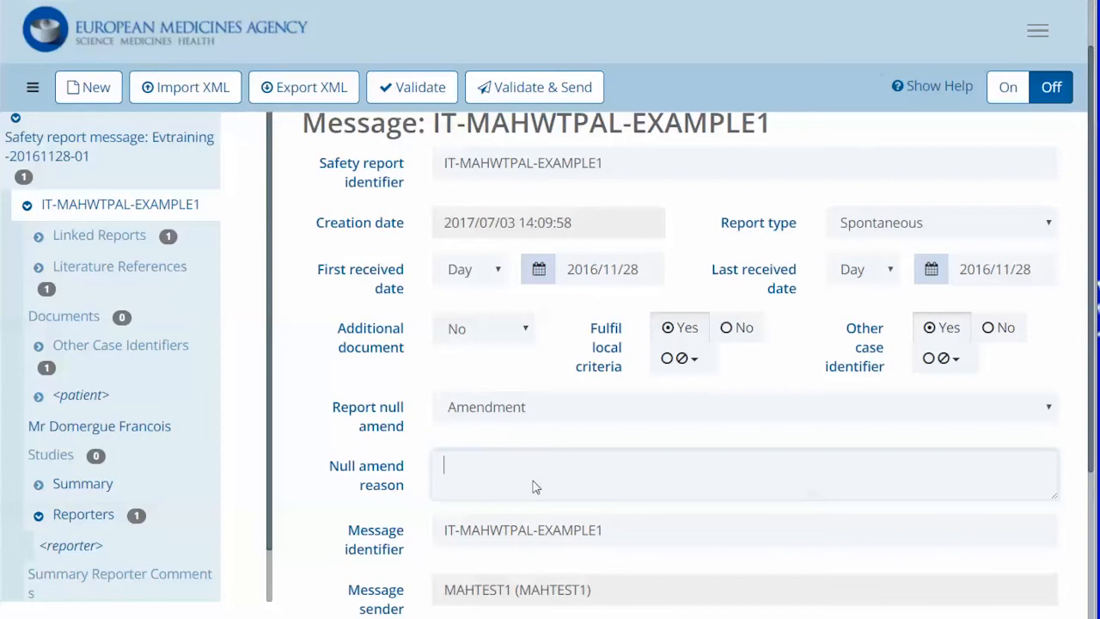
pyautogui.write('Submission of literature article')
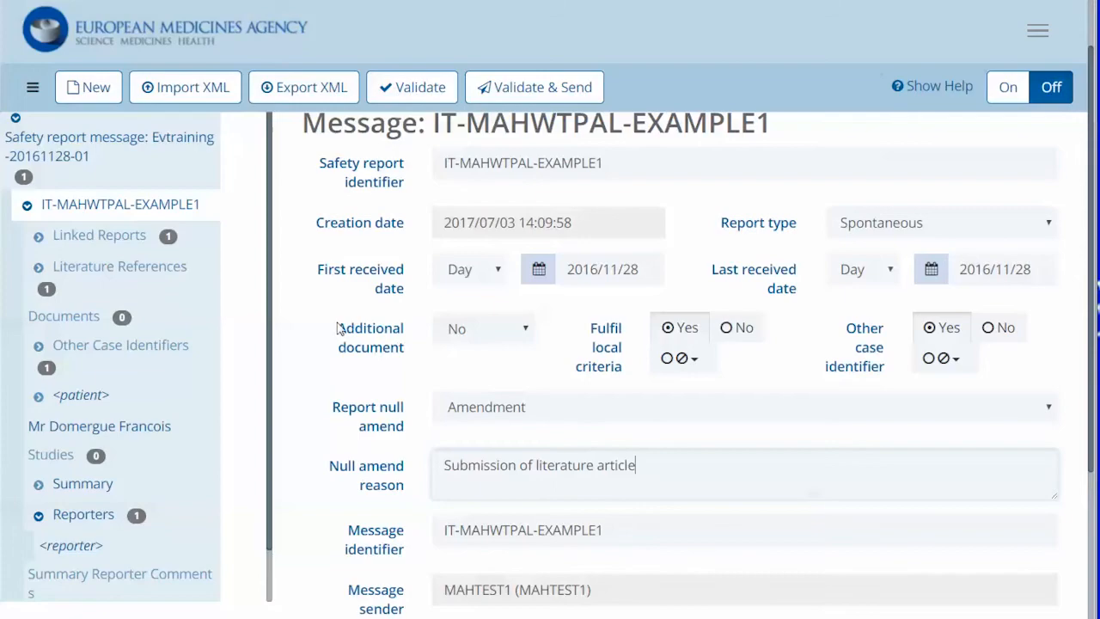
# Validate the amended safety report message, send it, and dismiss the result dialogs
pyautogui.click(421, 87)
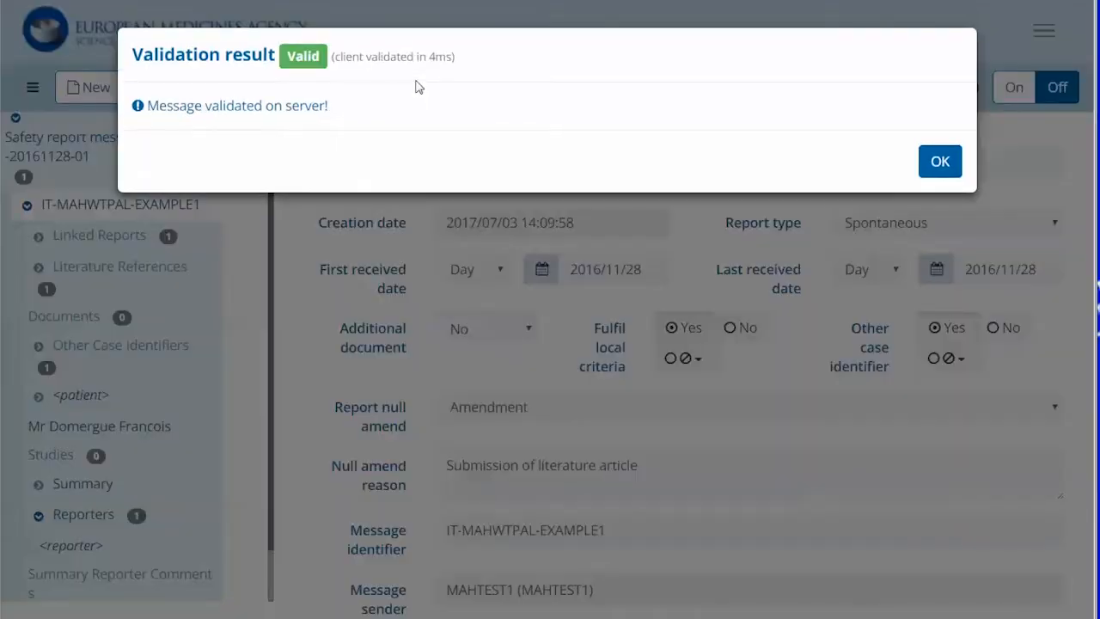
pyautogui.click(940, 162)
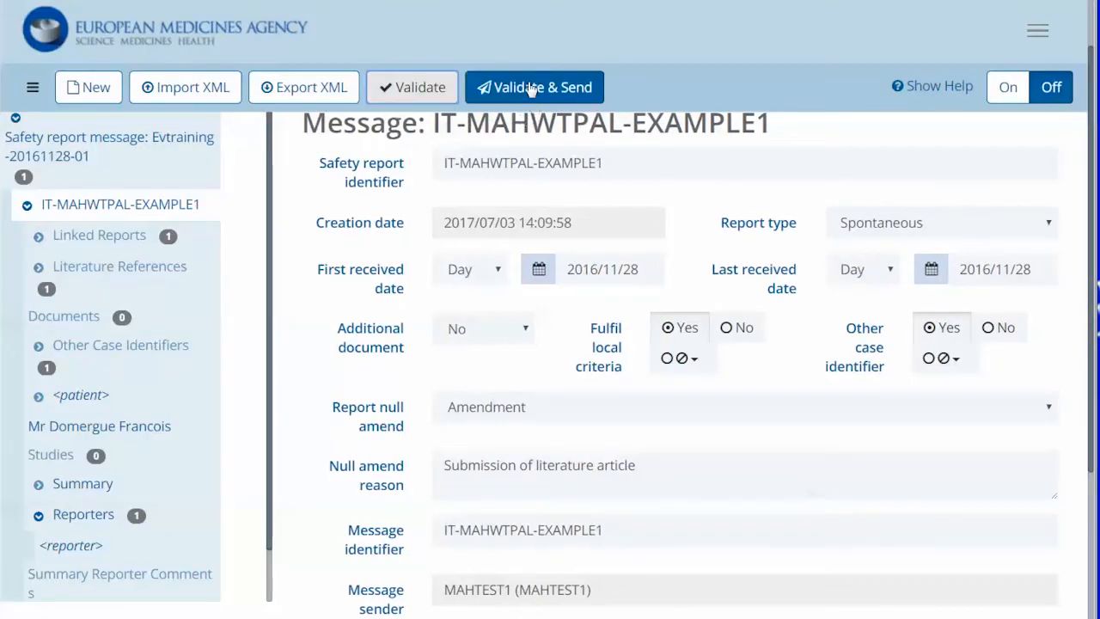
pyautogui.click(529, 88)
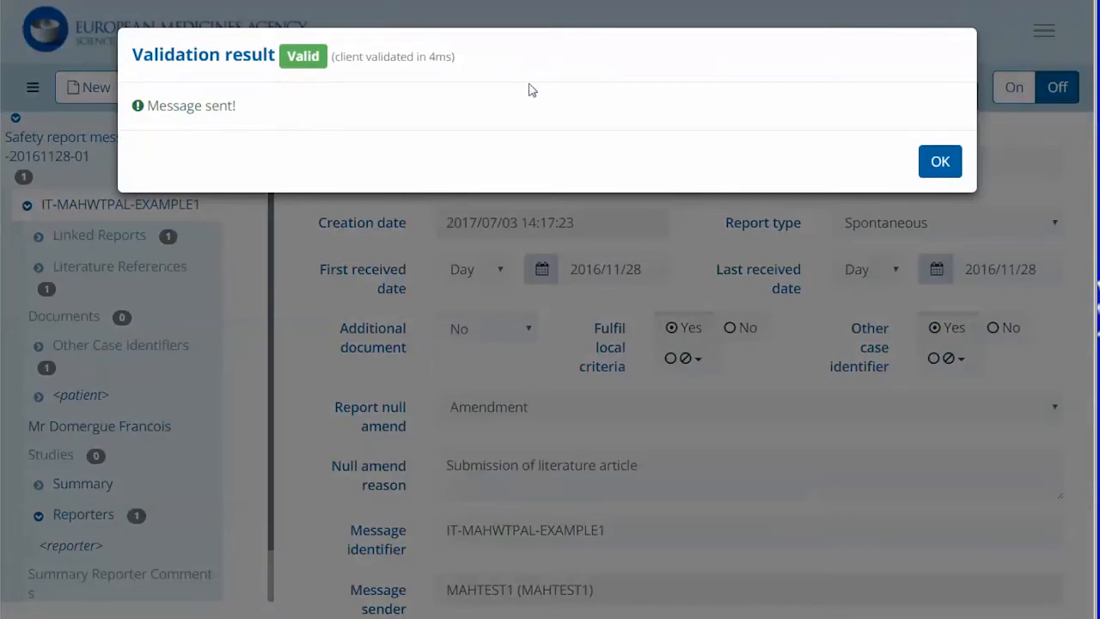
pyautogui.click(941, 162)
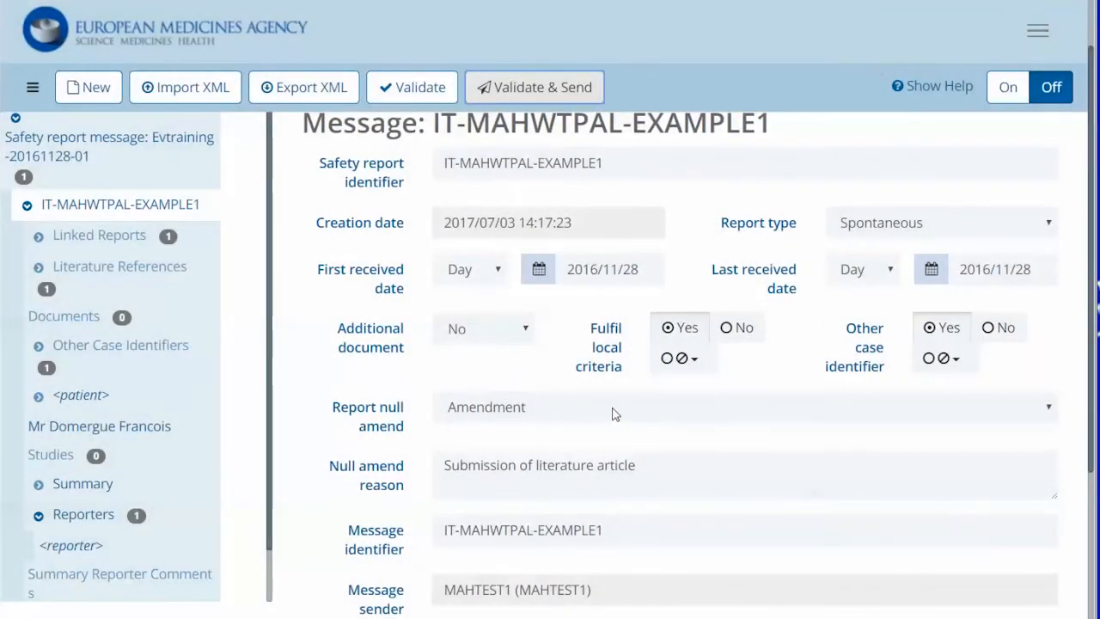
# Change the report to a Nullification with the reason "Duplicate of previously sent case" and validate the message
pyautogui.click(619, 420)
pyautogui.click(580, 452)
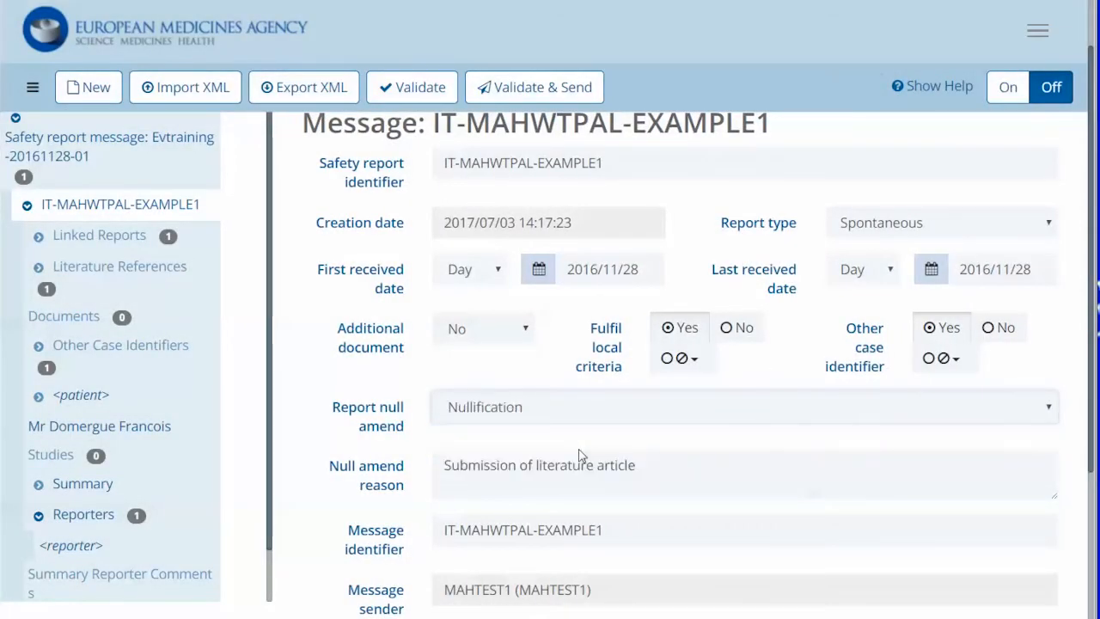
pyautogui.moveTo(659, 477); pyautogui.dragTo(422, 489)
pyautogui.press('BackSpace')
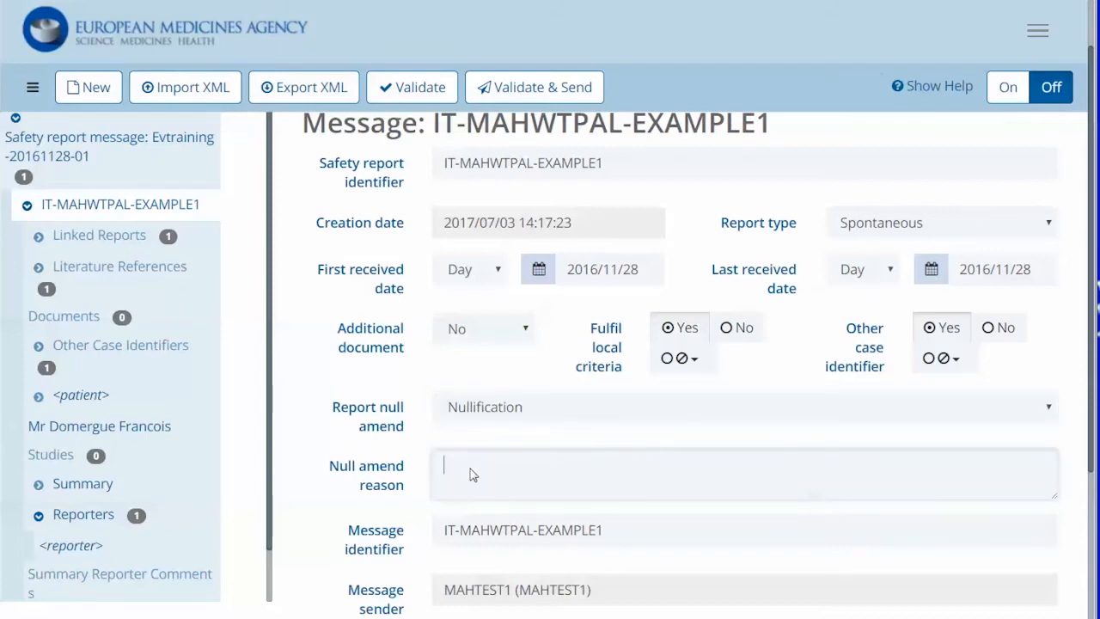
pyautogui.write('Duplicate of previously sent case')
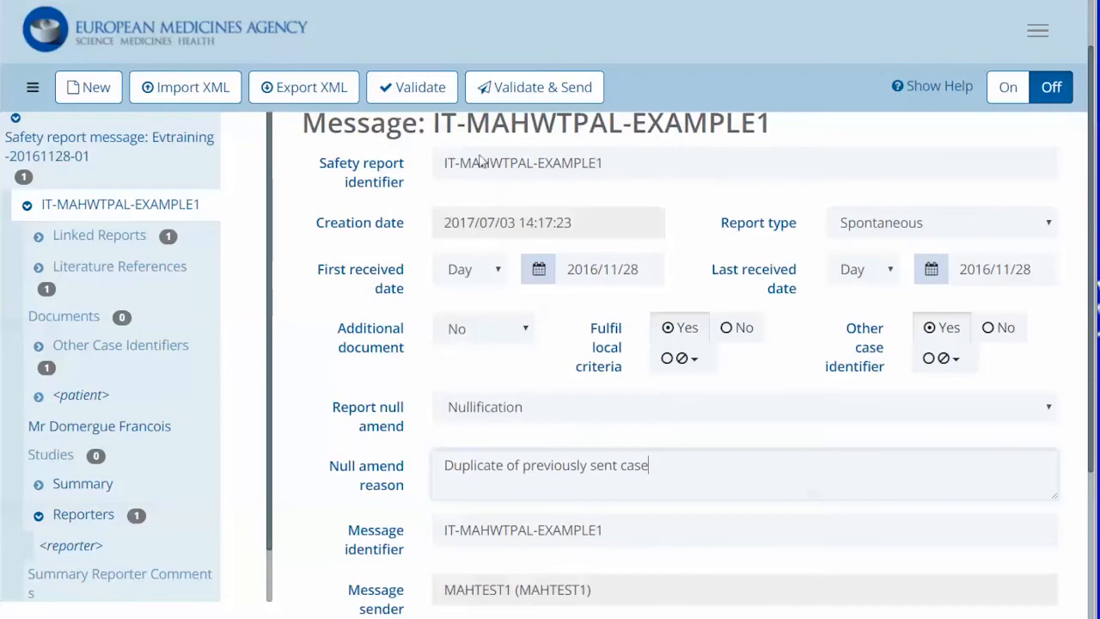
pyautogui.click(429, 92)
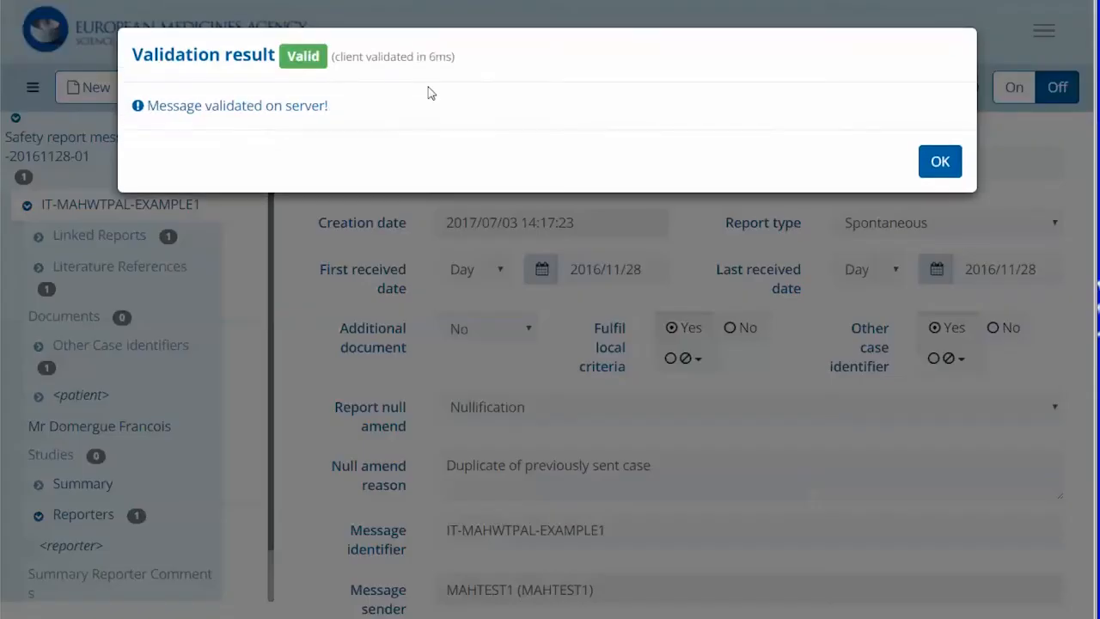
pyautogui.click(940, 162)
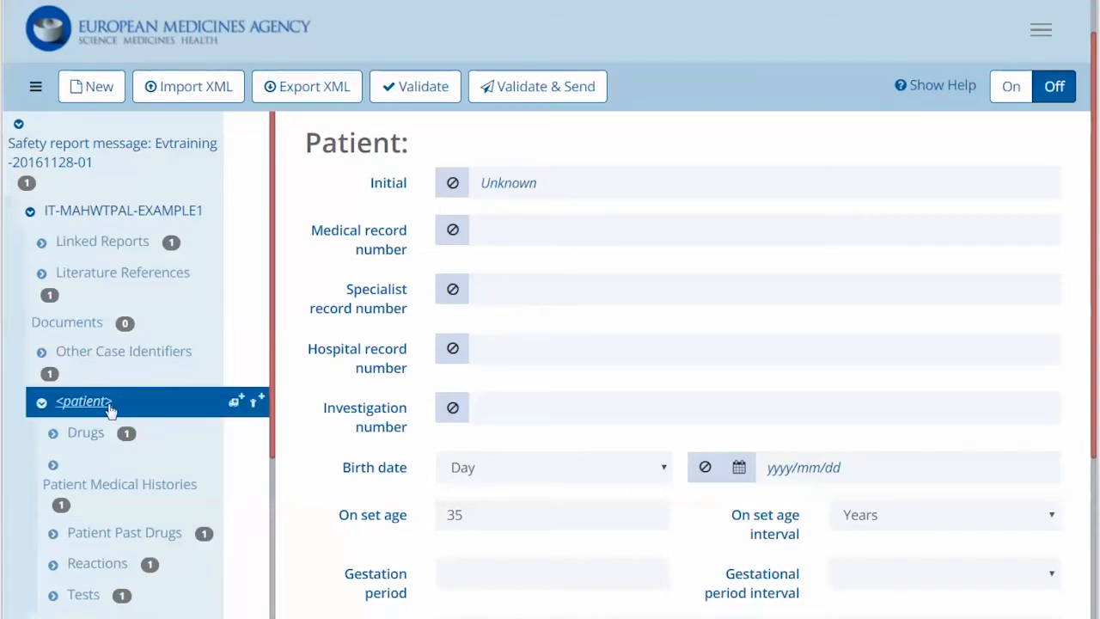
# Add a Patient Death section to the patient, with death date 2017/07/03 and autopsy done set to Yes
pyautogui.click(235, 411)
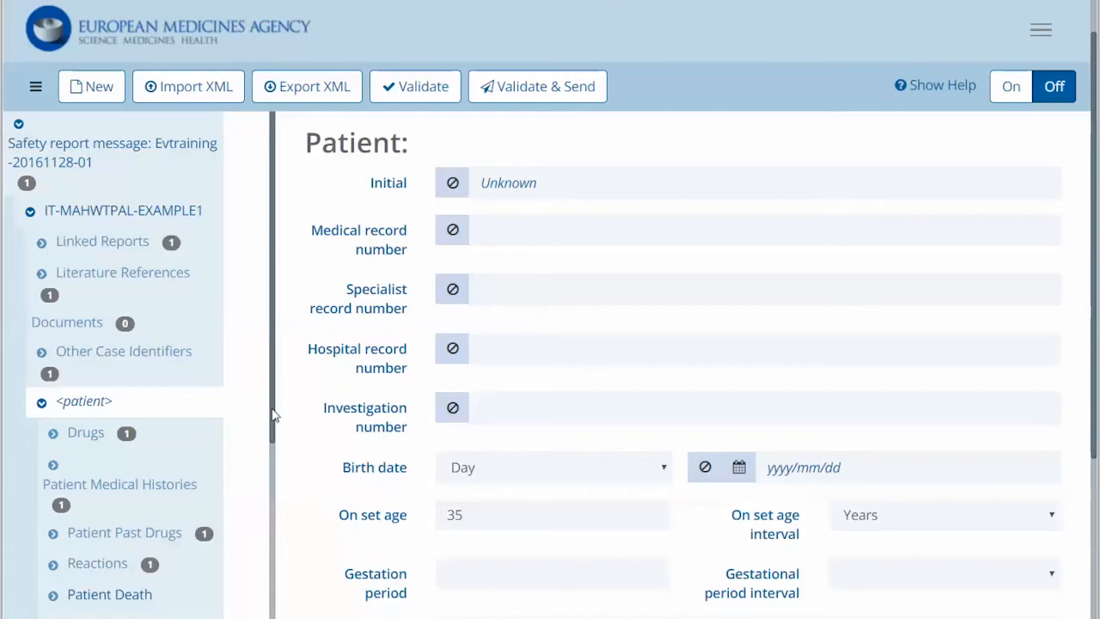
pyautogui.scroll(-1, 273, 416)
pyautogui.click(109, 514)
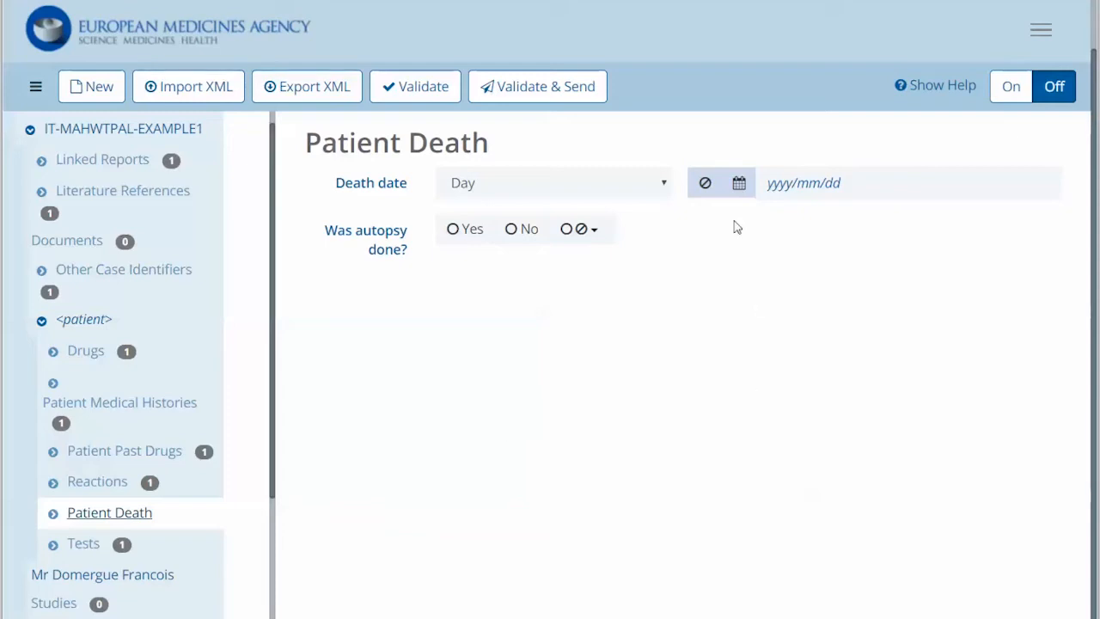
pyautogui.click(739, 182)
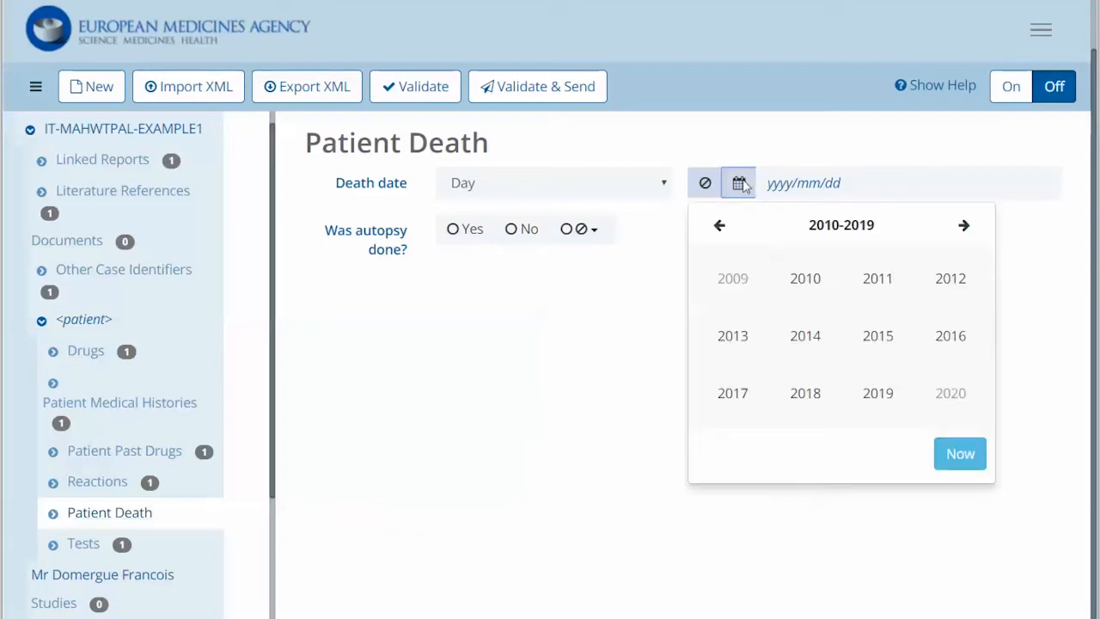
pyautogui.click(941, 458)
pyautogui.click(454, 230)
# Add a patient autopsy entry under Patient Death and set its MedDRA term to Hepatitis
pyautogui.click(52, 515)
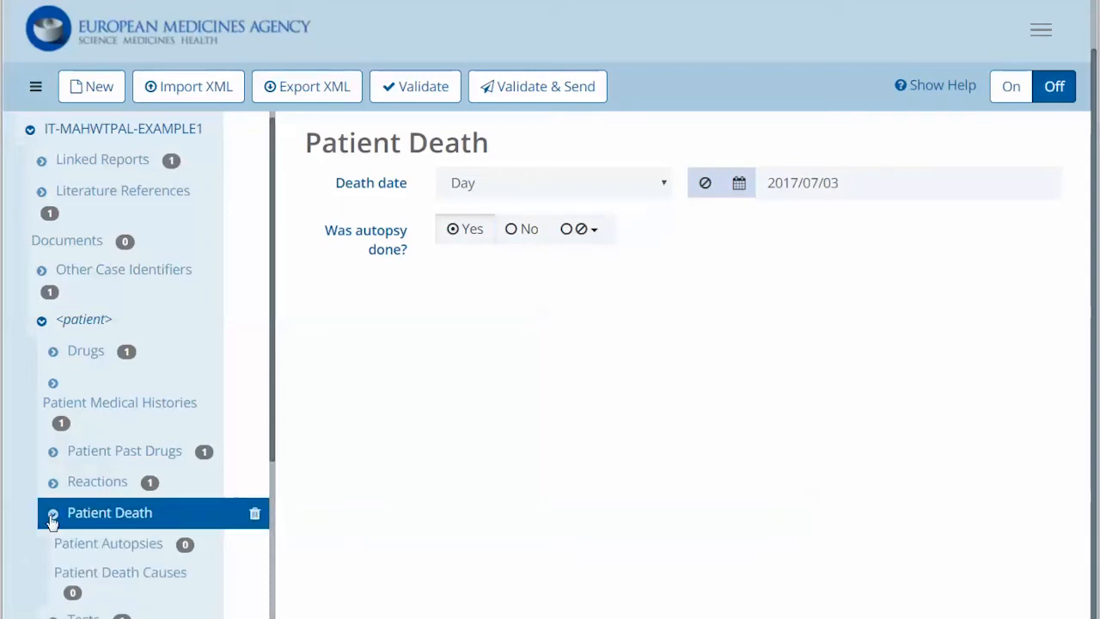
pyautogui.scroll(-1, 86, 482)
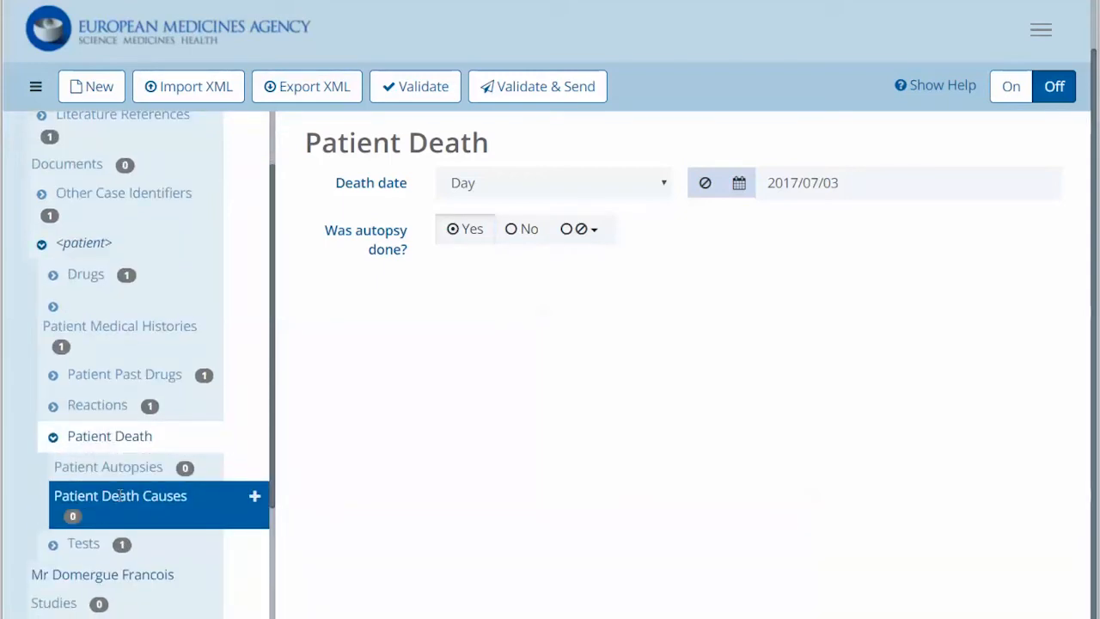
pyautogui.click(255, 468)
pyautogui.click(65, 471)
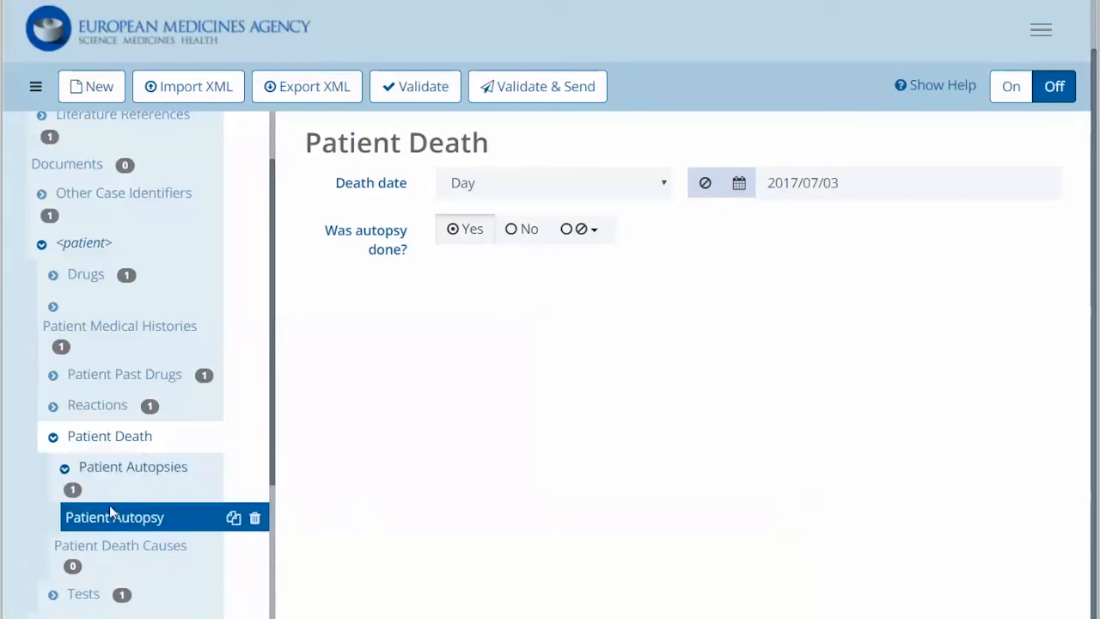
pyautogui.click(123, 517)
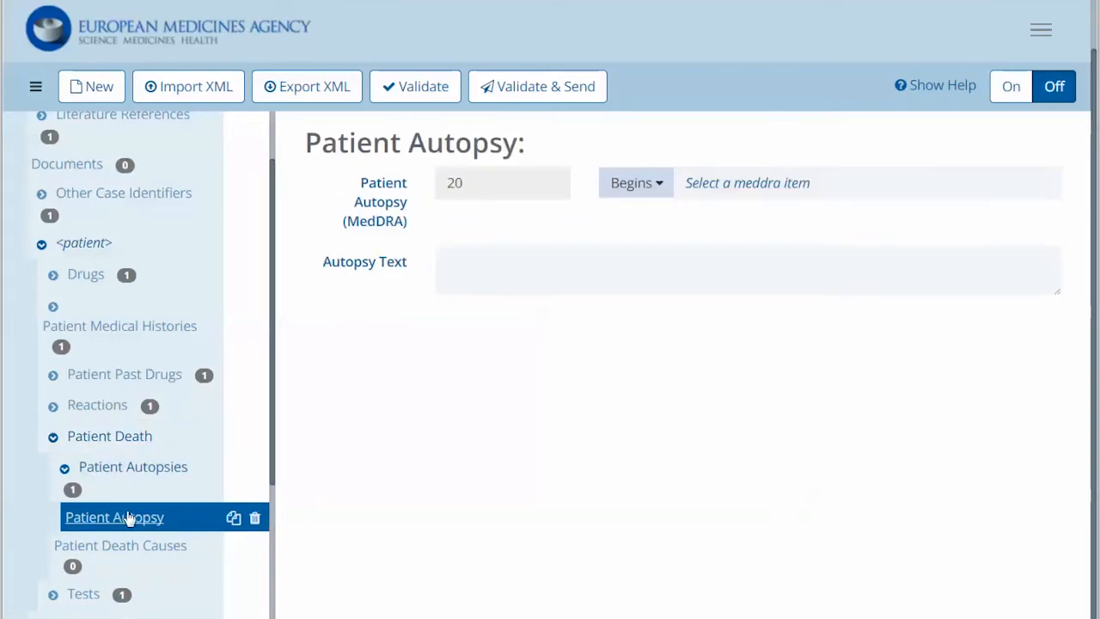
pyautogui.click(784, 182)
pyautogui.write('Hepatitis')
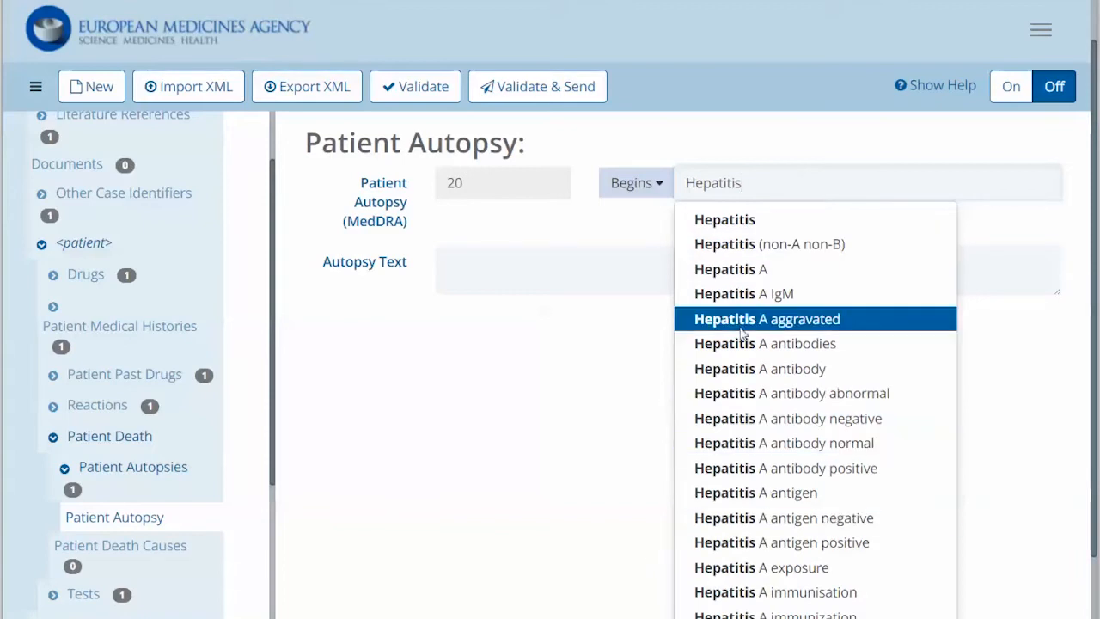
pyautogui.click(757, 221)
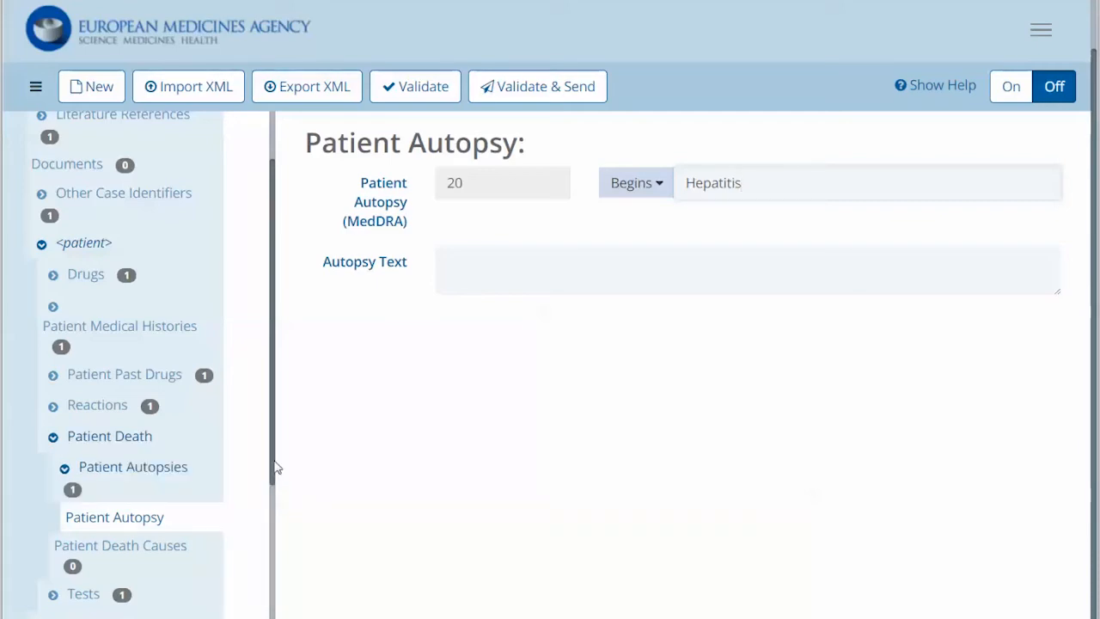
# Add a patient death cause entry and set the reported cause of death MedDRA term to Hepatitis
pyautogui.moveTo(275, 467); pyautogui.dragTo(248, 536)
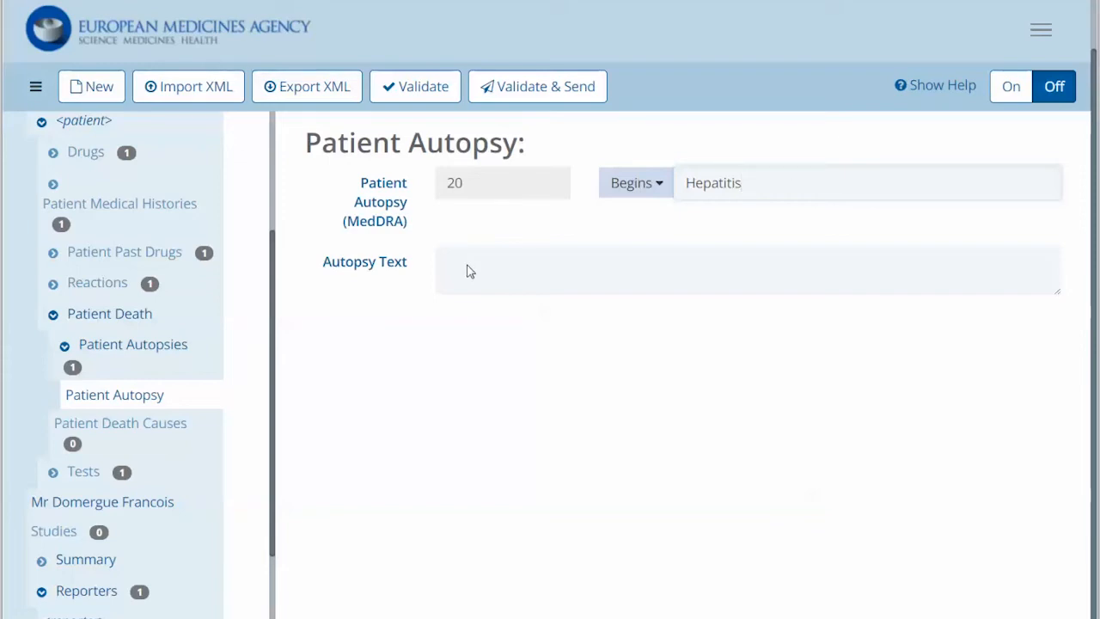
pyautogui.moveTo(74, 450)
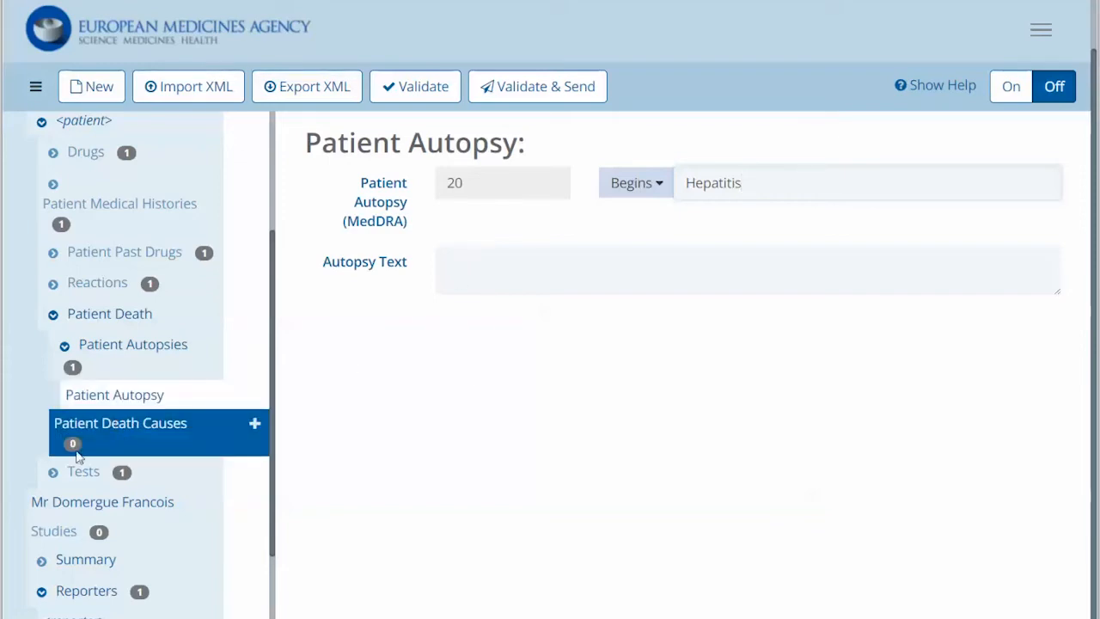
pyautogui.click(259, 426)
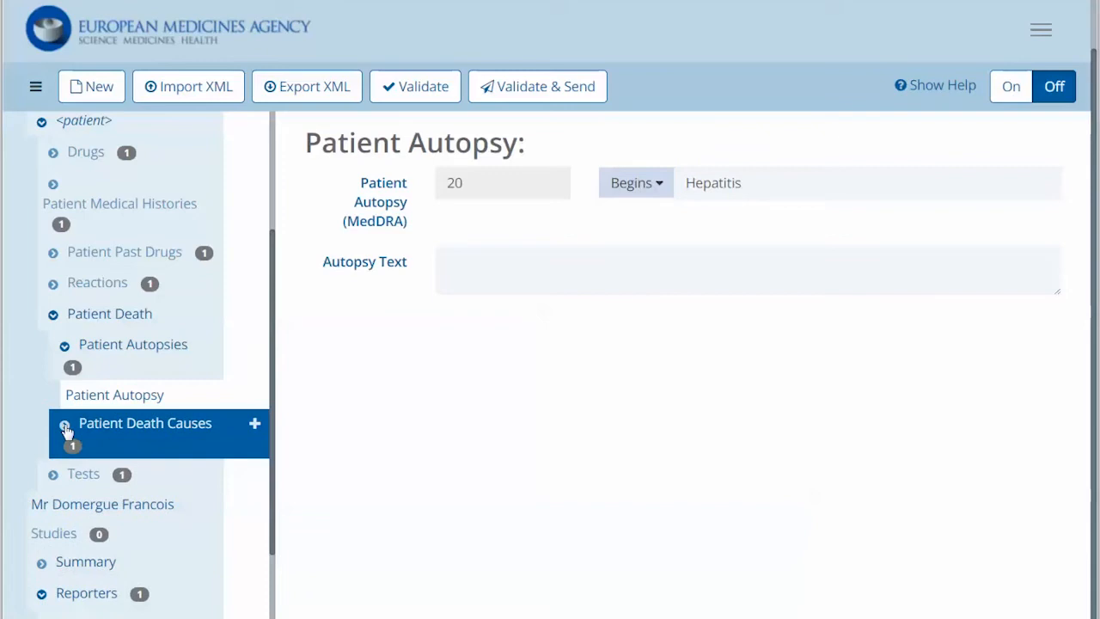
pyautogui.click(66, 424)
pyautogui.click(140, 484)
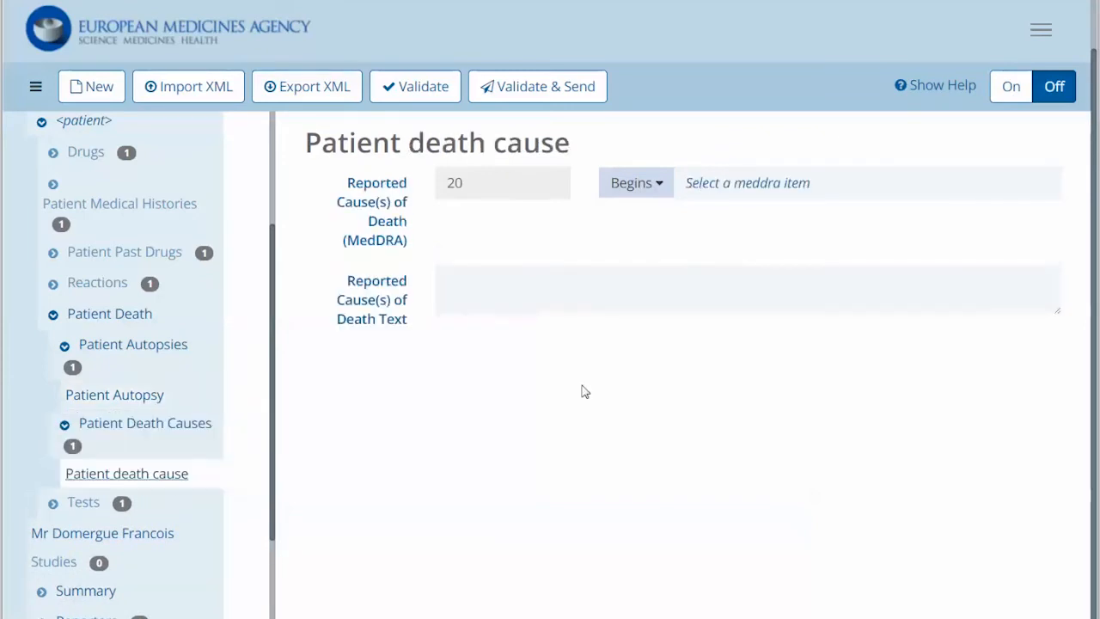
pyautogui.click(742, 190)
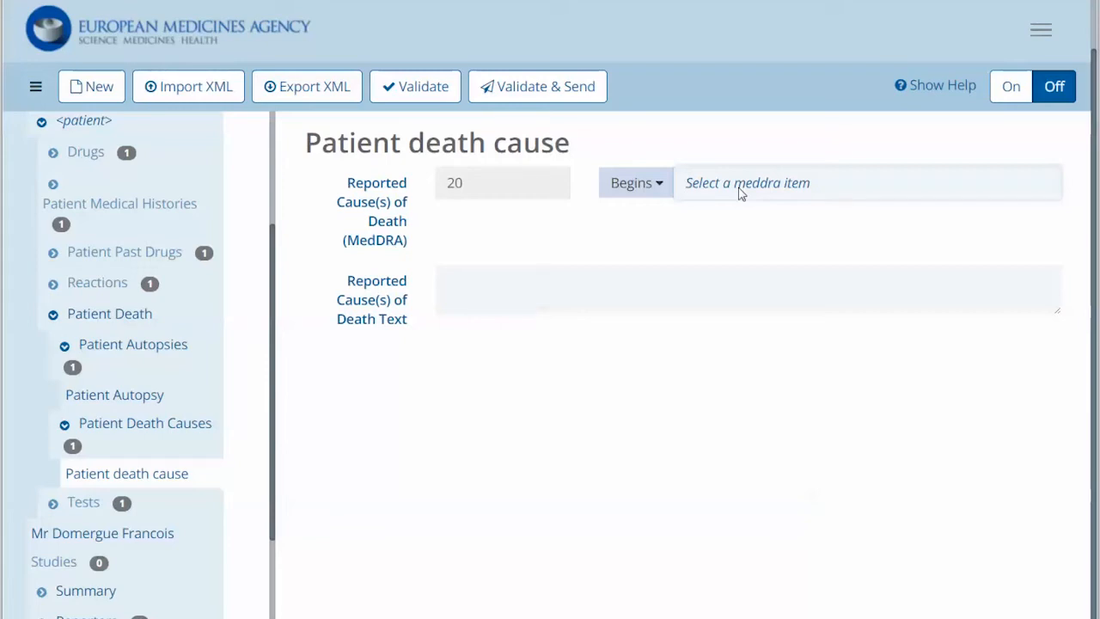
pyautogui.write('Hepatitis')
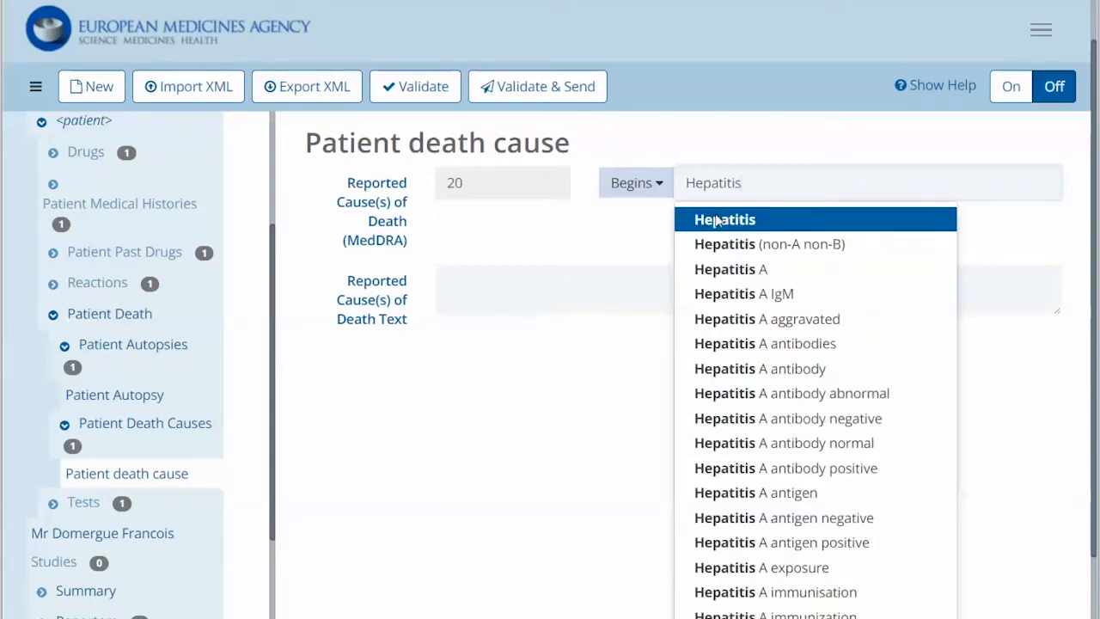
pyautogui.click(717, 220)
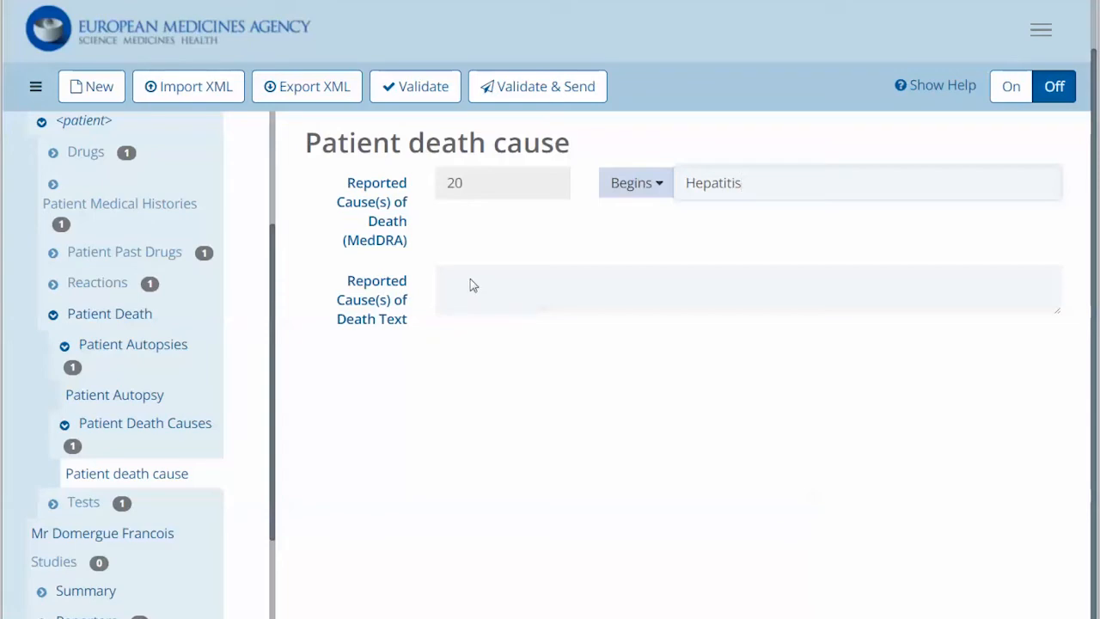
# In the epatite reaction, set Results in death to Yes and the outcome to fatal
pyautogui.click(53, 284)
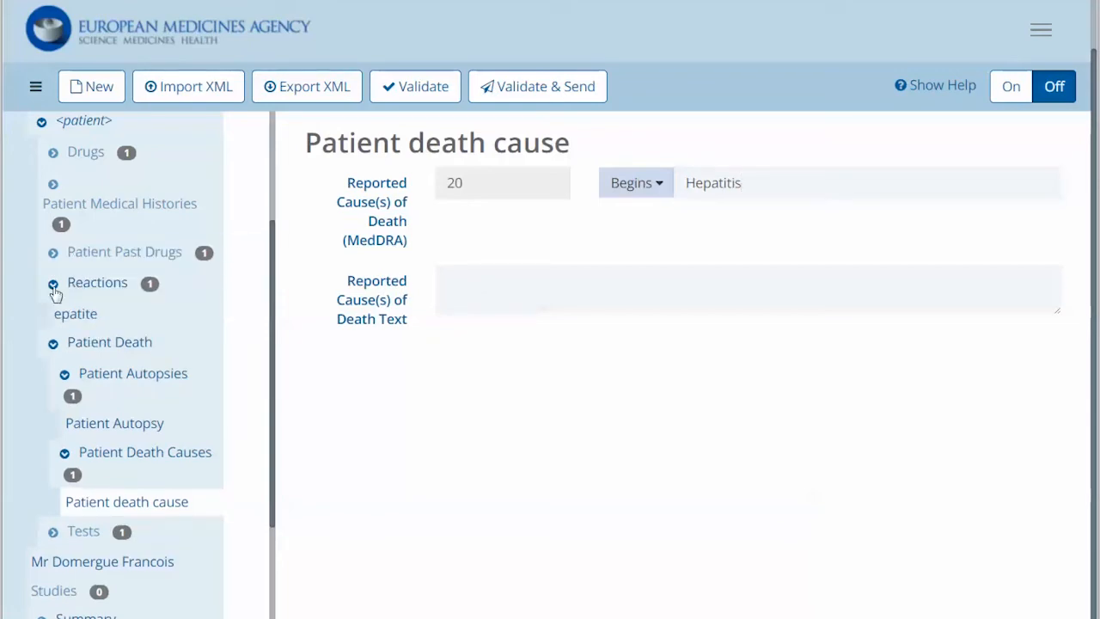
pyautogui.click(82, 315)
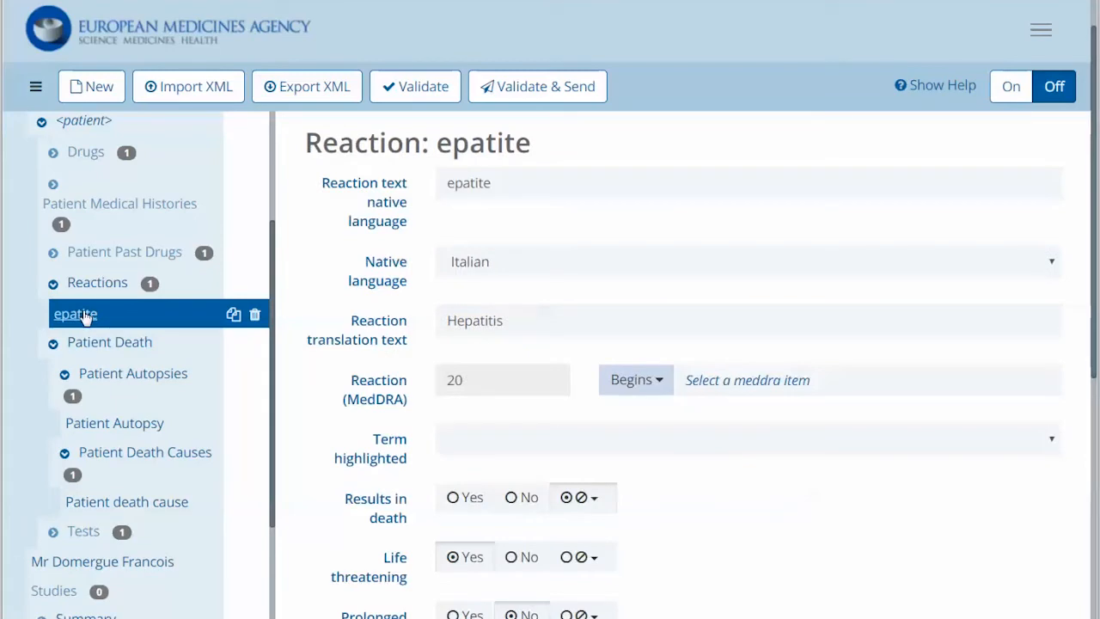
pyautogui.click(456, 502)
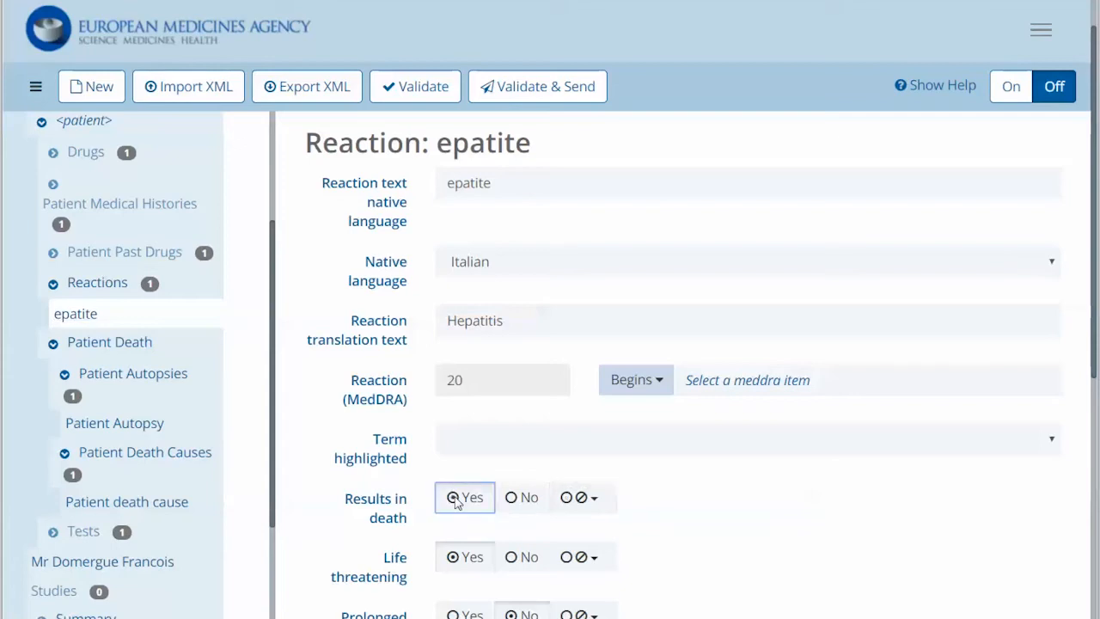
pyautogui.scroll(-7, 748, 519)
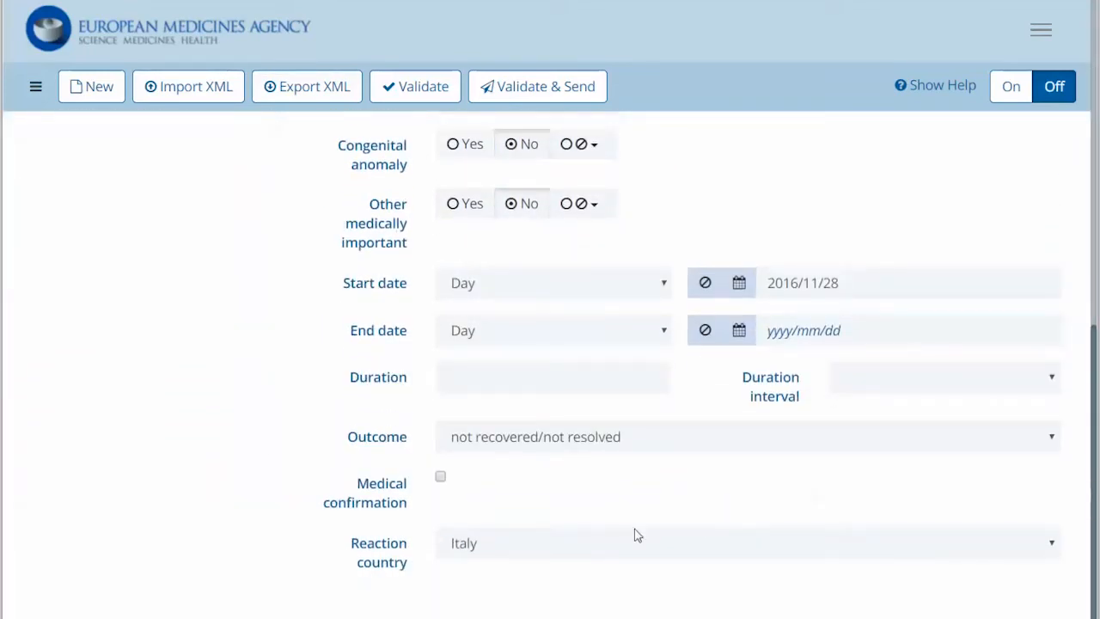
pyautogui.click(580, 444)
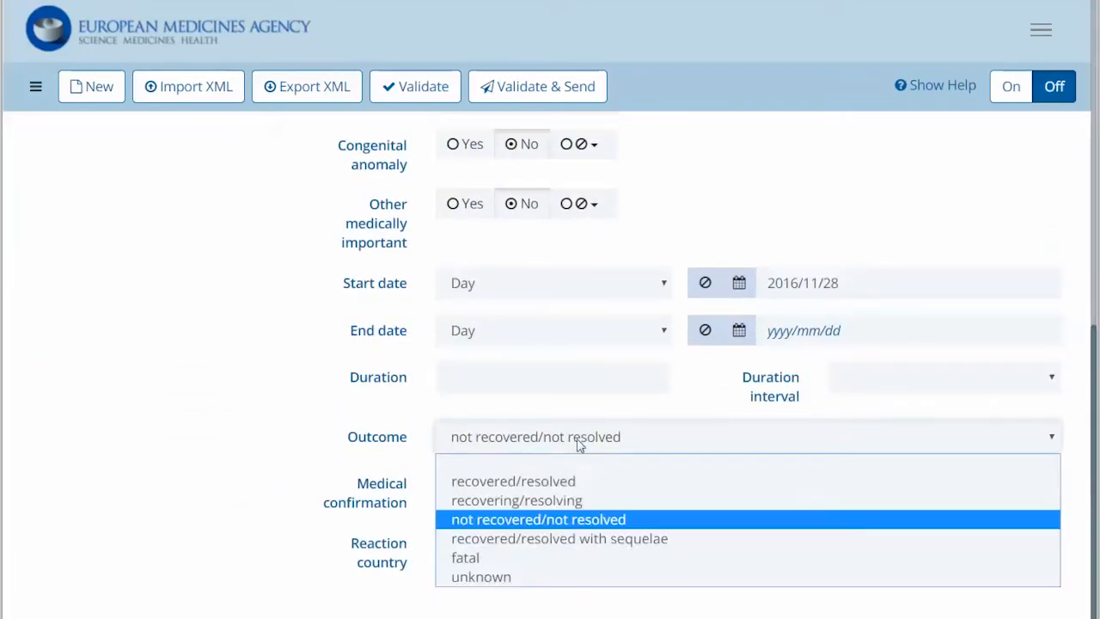
pyautogui.click(542, 560)
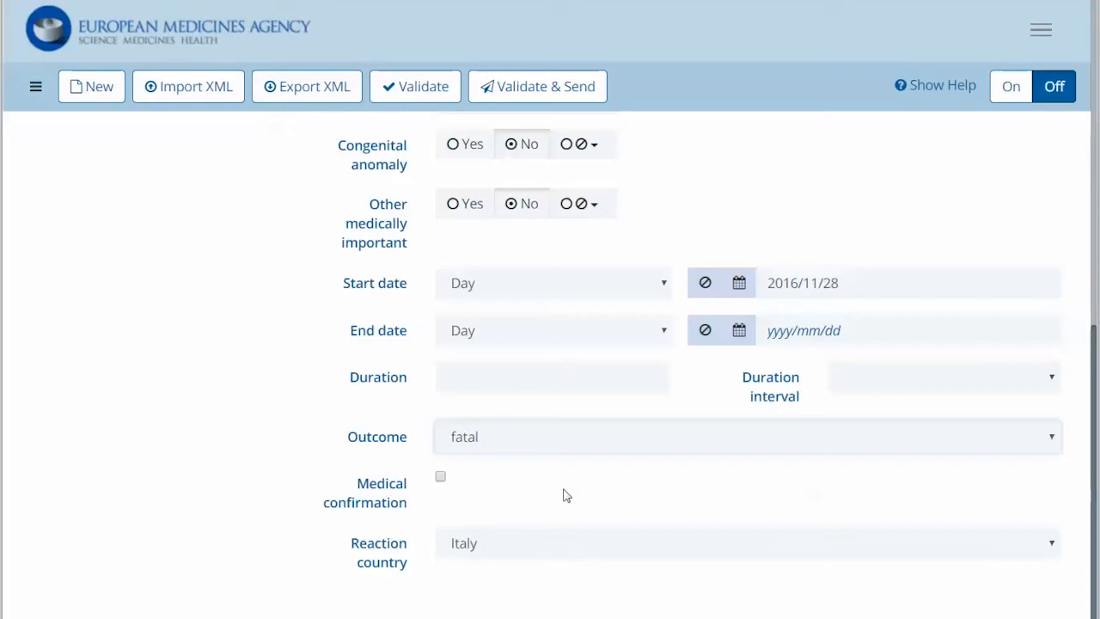
pyautogui.scroll(6, 565, 496)
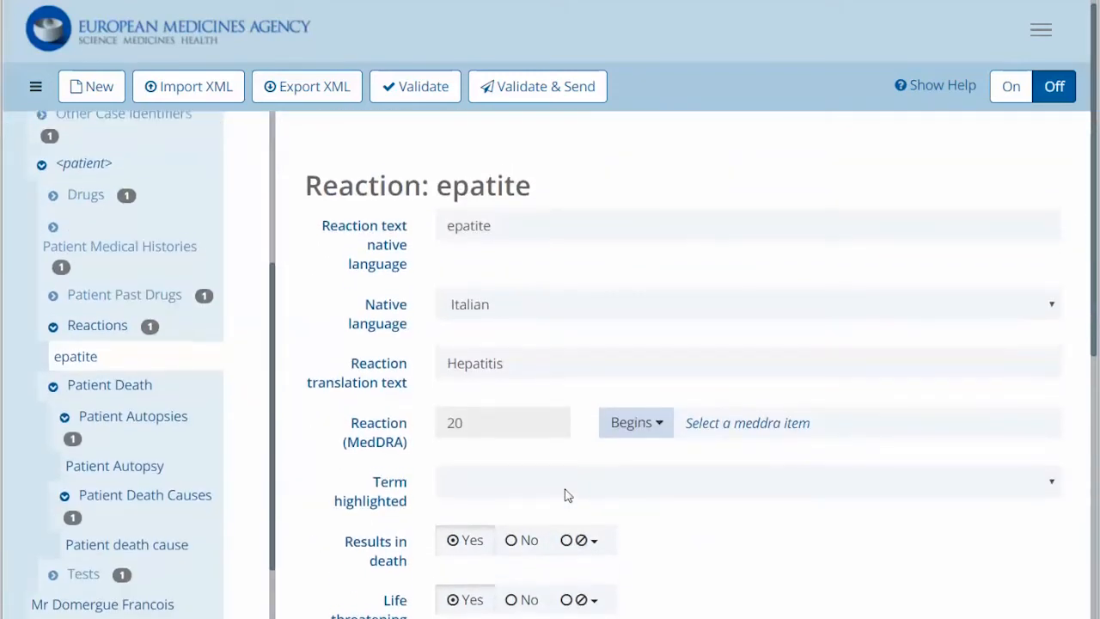
# Validate the report, and set the epatite reaction's MedDRA term to Hepatitis
pyautogui.click(416, 86)
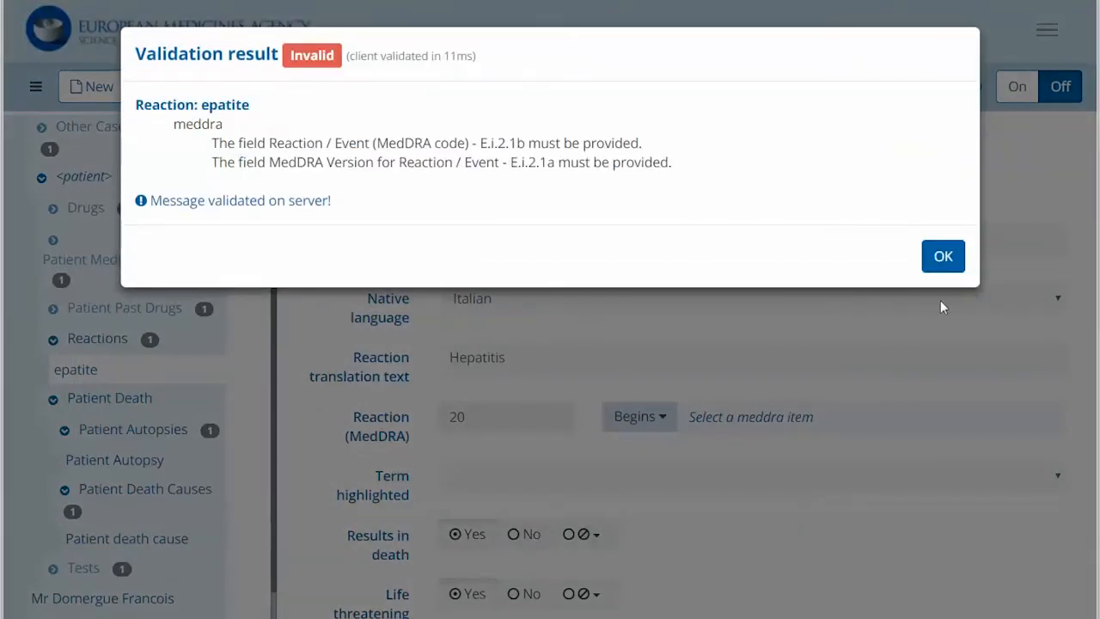
pyautogui.click(930, 258)
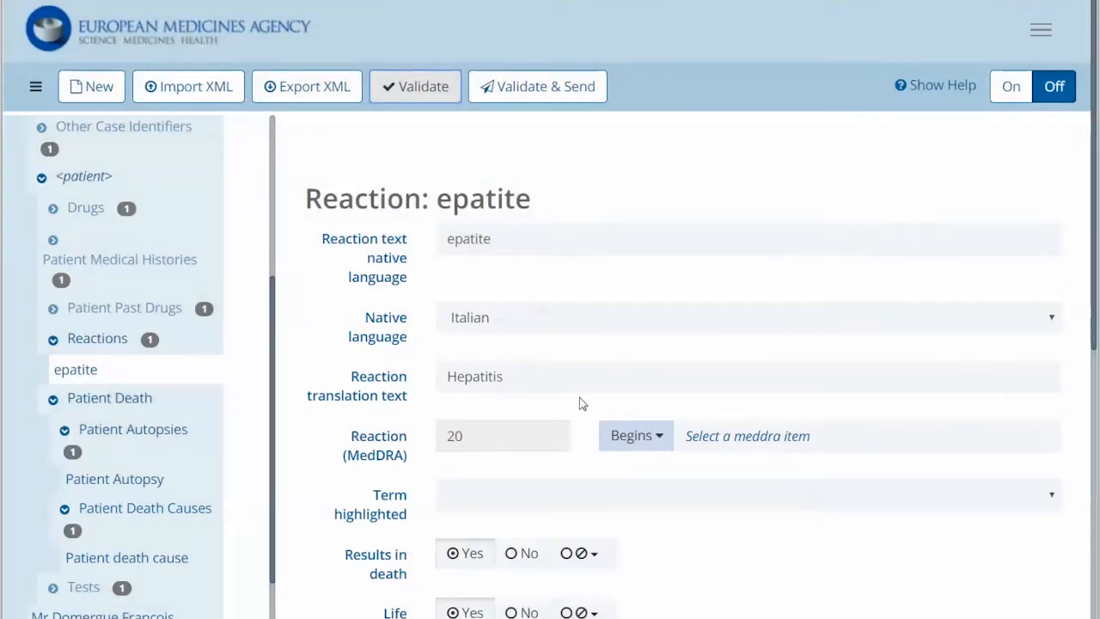
pyautogui.click(767, 443)
pyautogui.write('Hepatitis')
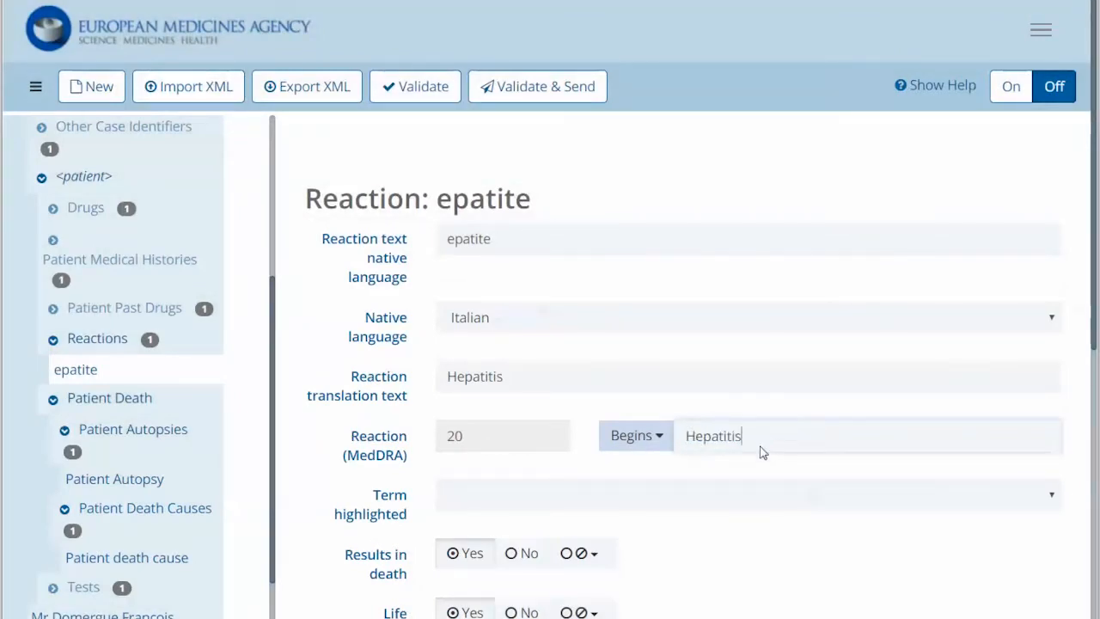
pyautogui.click(831, 612)
pyautogui.click(747, 433)
pyautogui.write('Hepatitis')
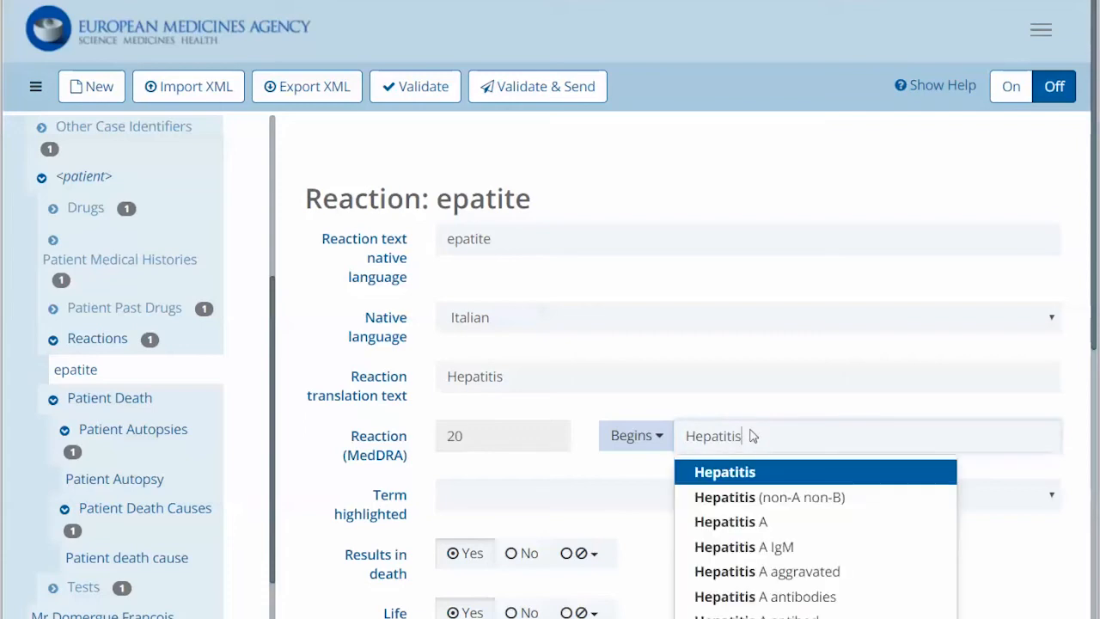
pyautogui.click(767, 475)
pyautogui.click(299, 471)
# Change the epatite reaction's Results in death to No and its outcome to not recovered/not resolved
pyautogui.click(529, 556)
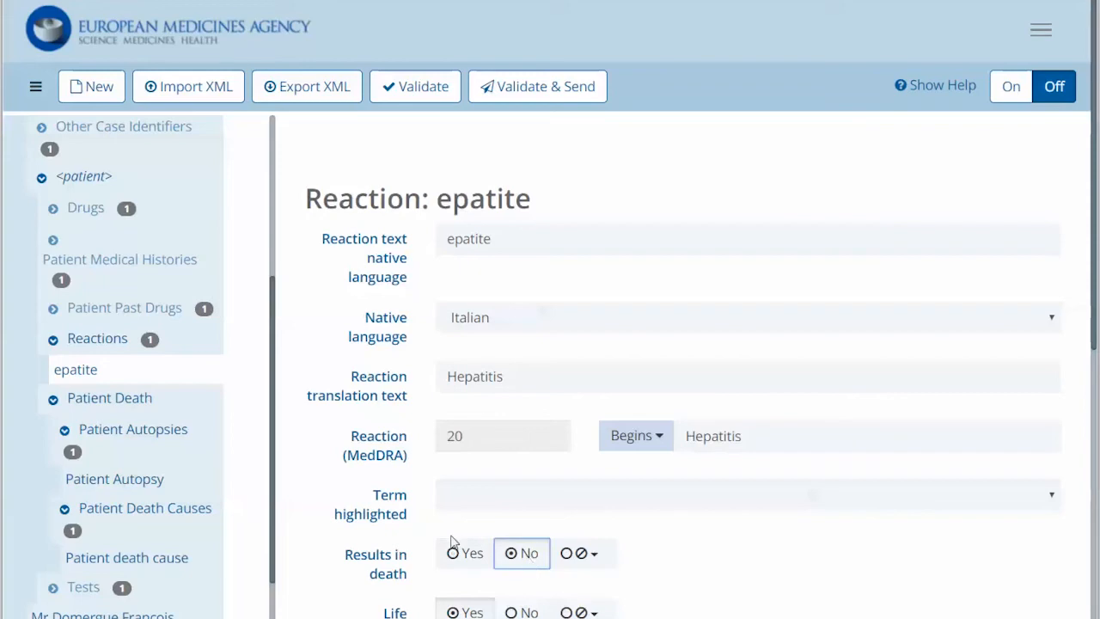
pyautogui.click(152, 558)
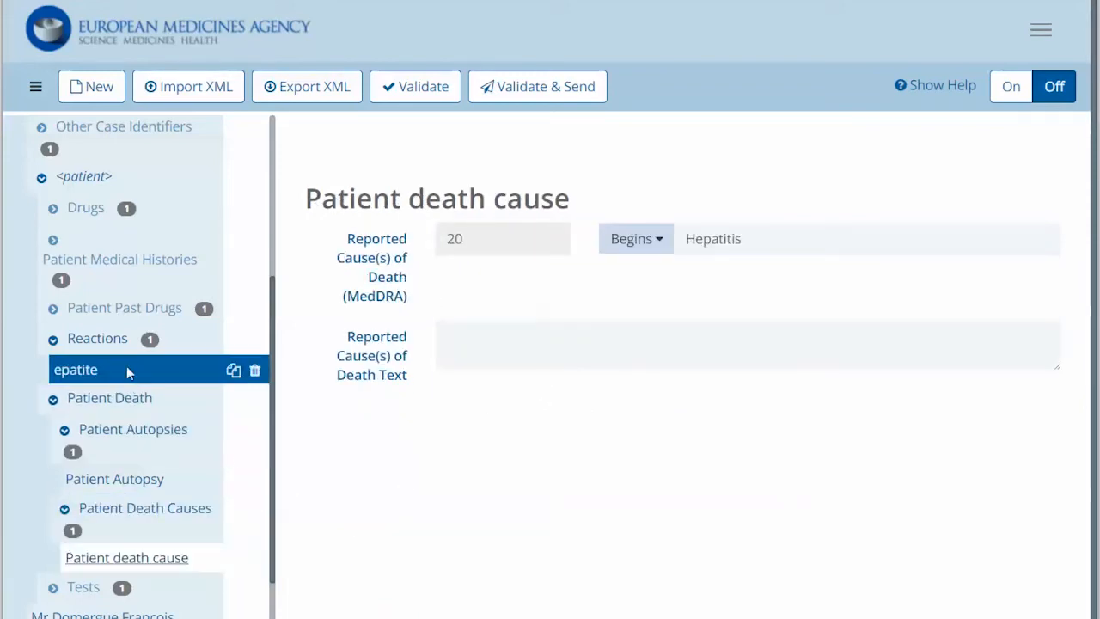
pyautogui.click(76, 371)
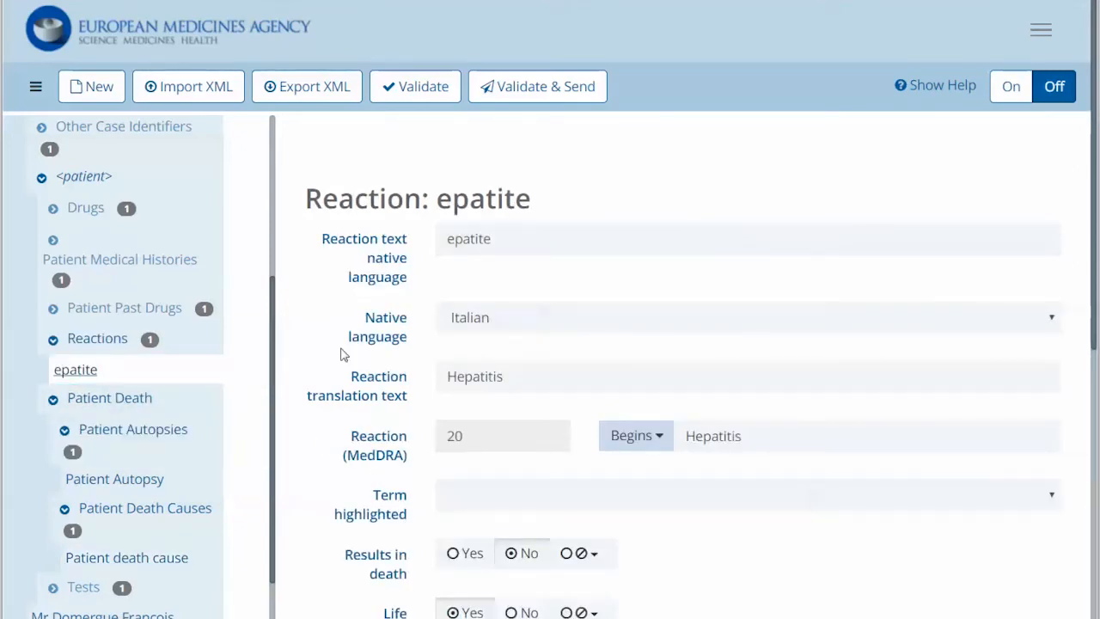
pyautogui.scroll(-3, 685, 508)
pyautogui.scroll(-5, 685, 508)
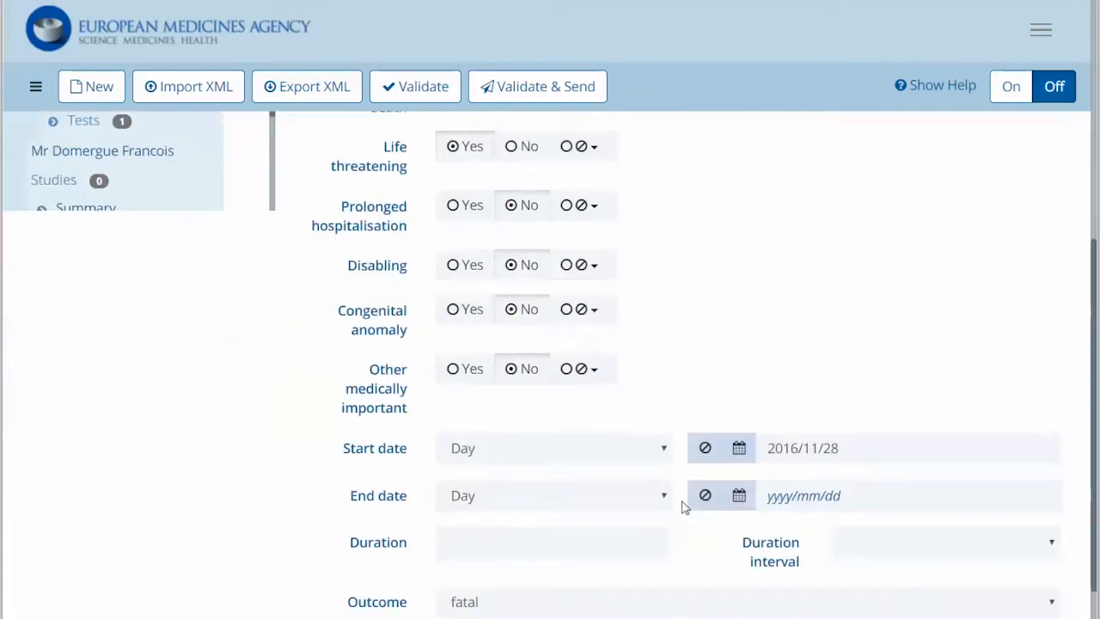
pyautogui.click(605, 461)
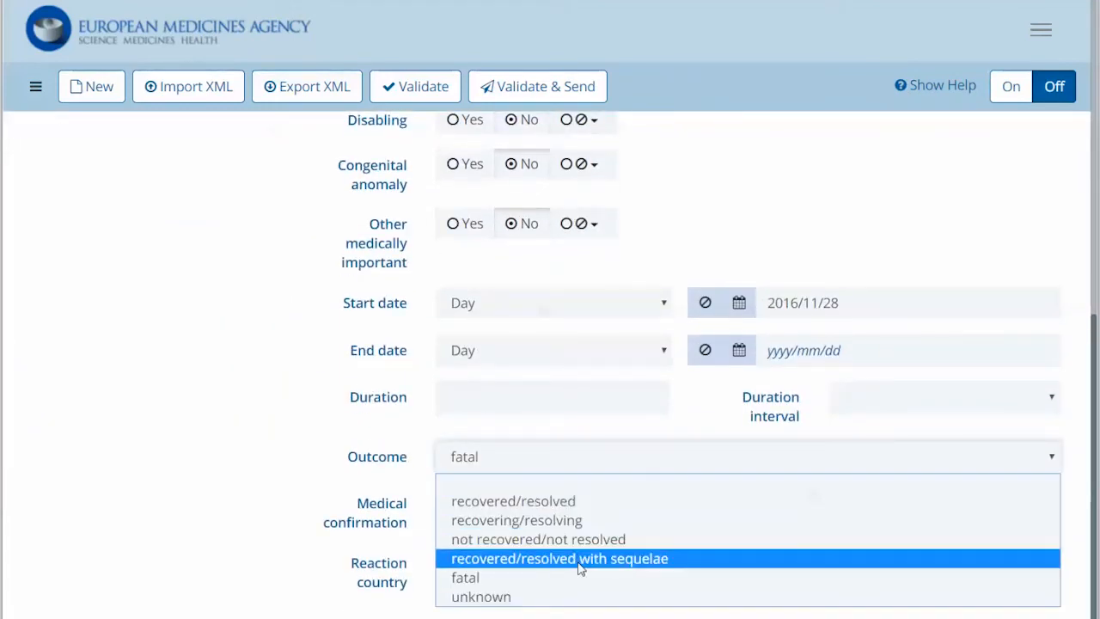
pyautogui.click(567, 539)
pyautogui.scroll(10, 580, 423)
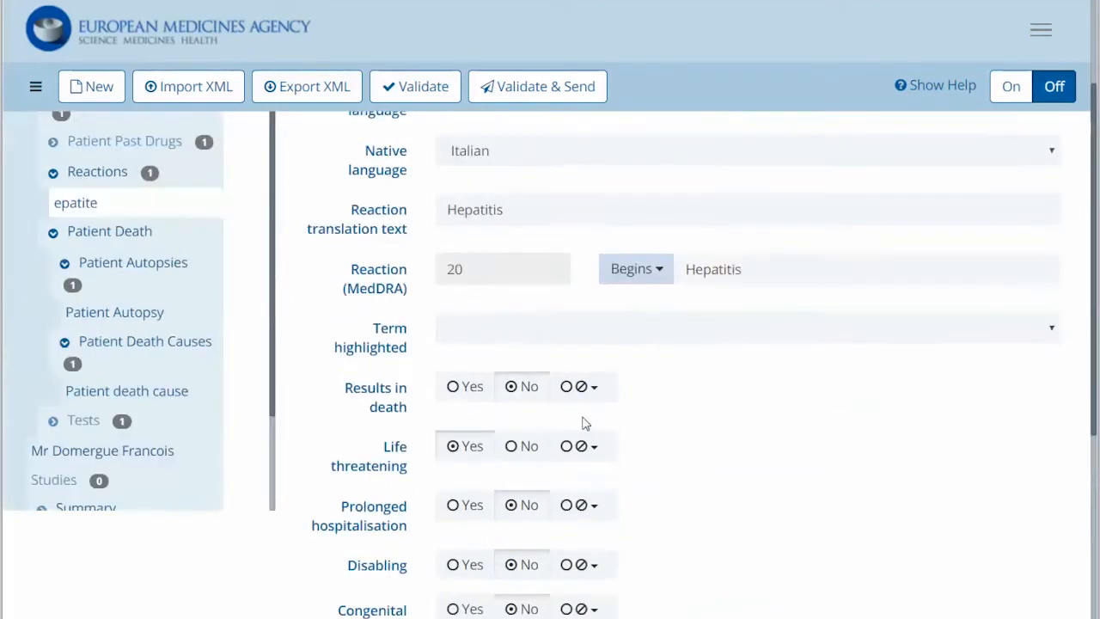
pyautogui.moveTo(122, 373)
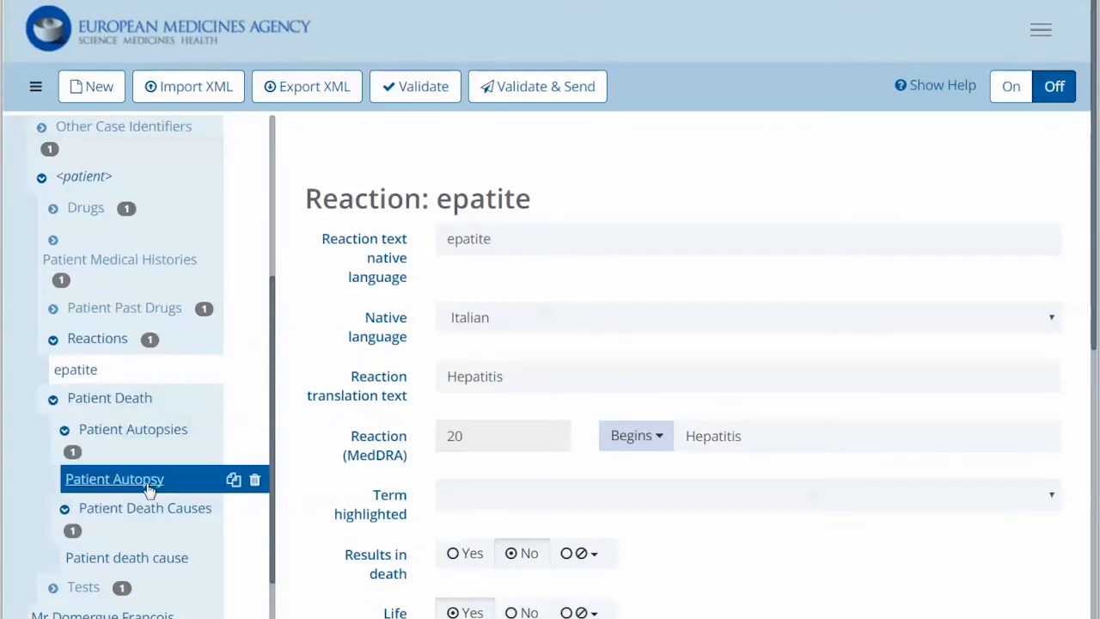
pyautogui.click(159, 568)
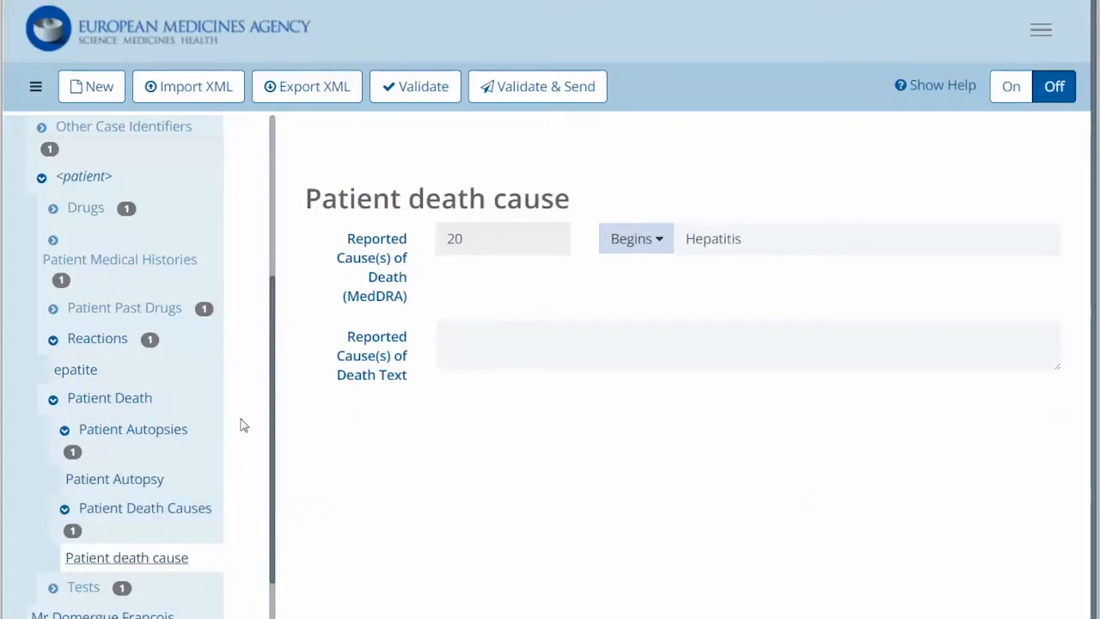
pyautogui.click(52, 339)
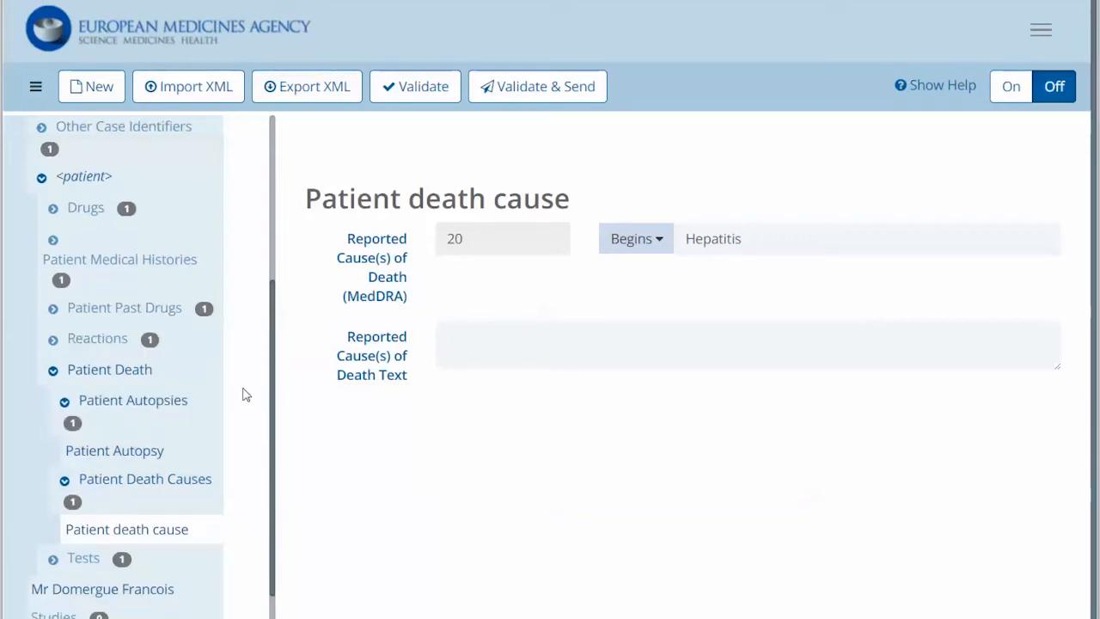
pyautogui.click(53, 341)
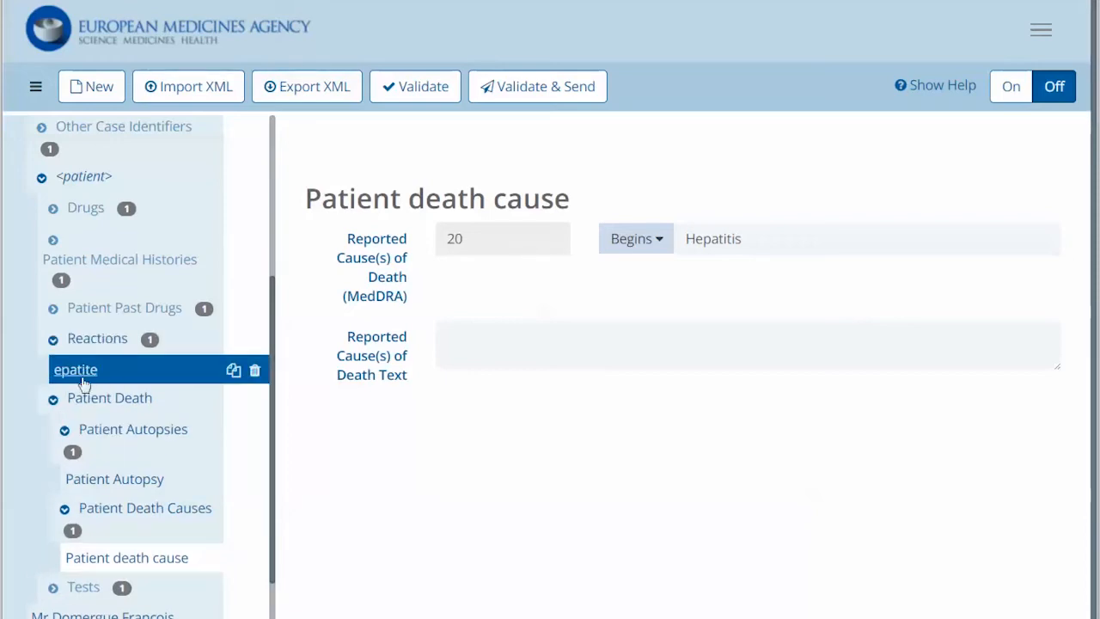
# Restore the epatite reaction's Results in death to Yes and its outcome to fatal
pyautogui.click(80, 376)
pyautogui.scroll(-1, 582, 569)
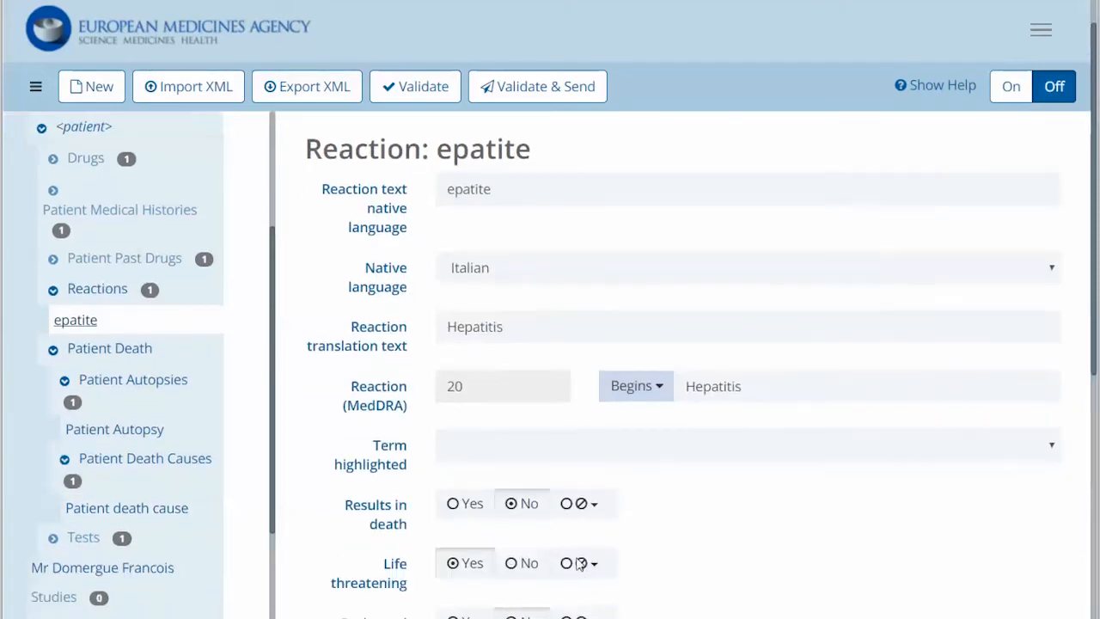
pyautogui.click(455, 480)
pyautogui.scroll(-3, 688, 532)
pyautogui.scroll(-4, 688, 532)
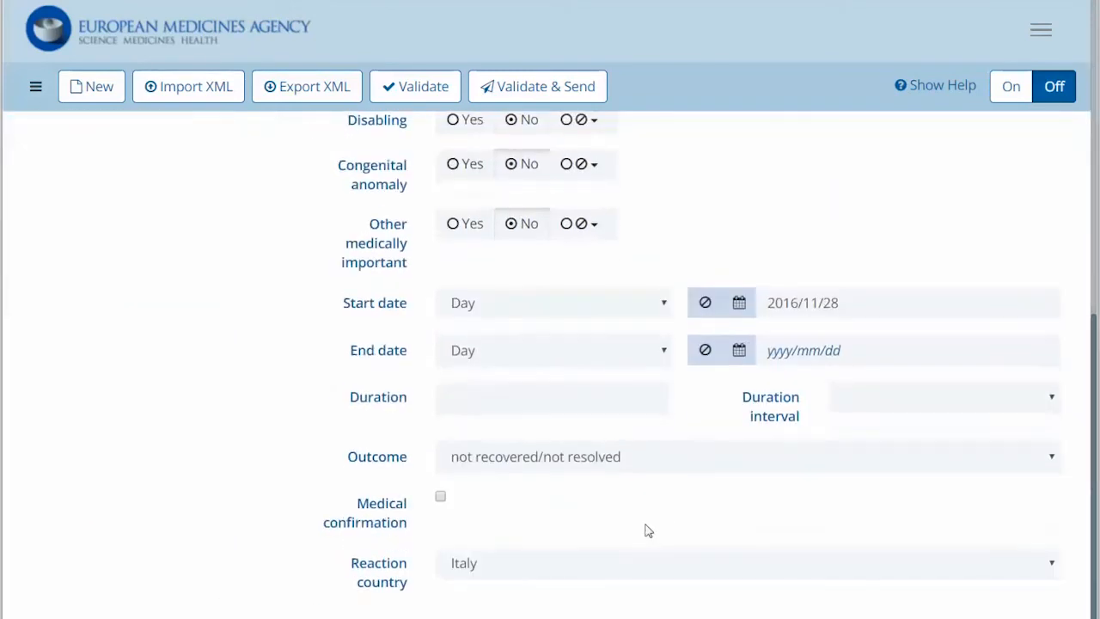
pyautogui.click(544, 460)
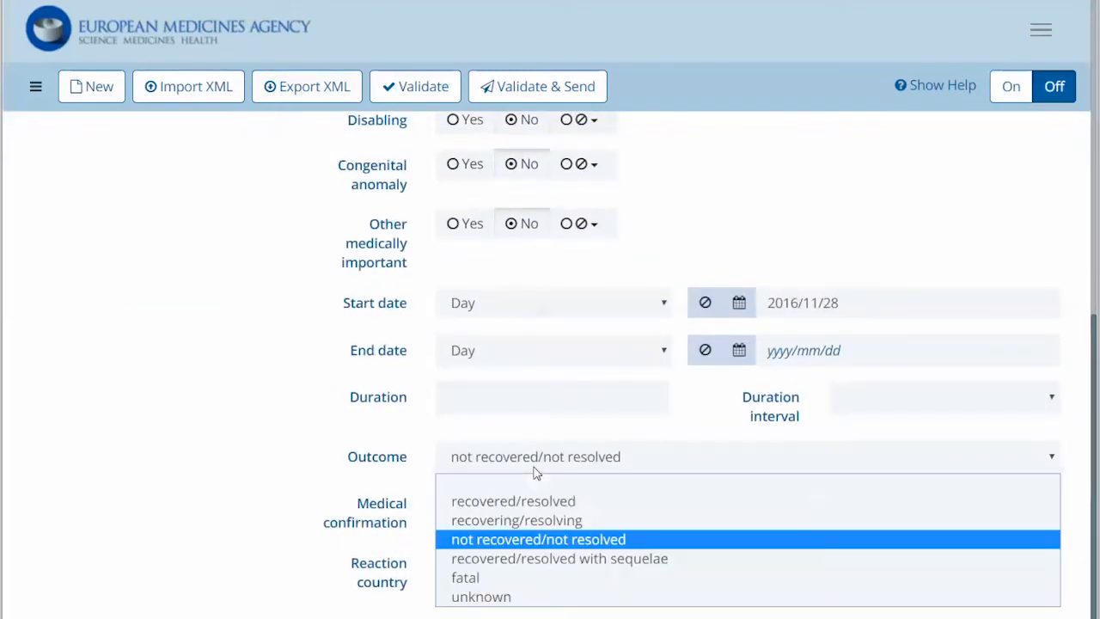
pyautogui.click(533, 571)
pyautogui.scroll(4, 464, 277)
# In the patient section of the GB-EMA-ichicsr-example9 report, set the patient age group to Foetus
pyautogui.scroll(-4, 472, 274)
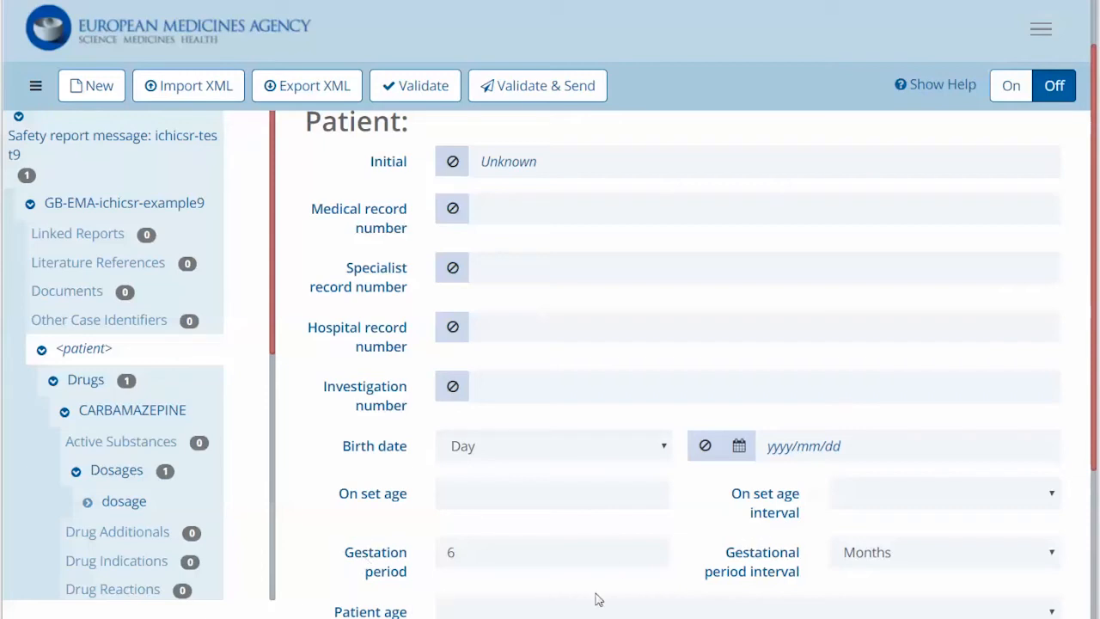
pyautogui.click(527, 611)
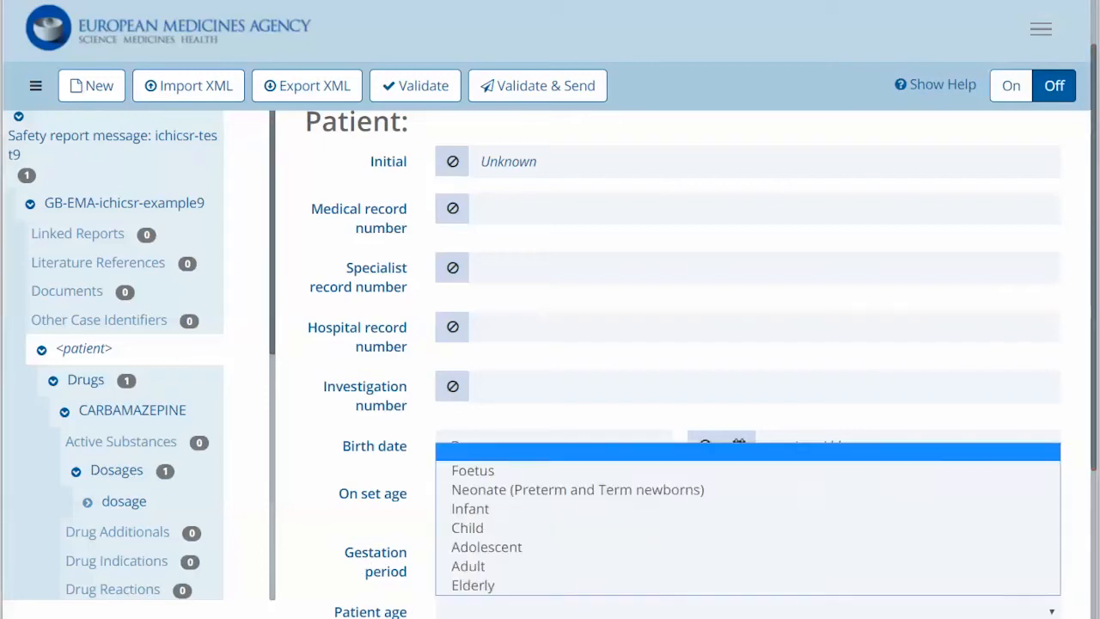
pyautogui.click(518, 472)
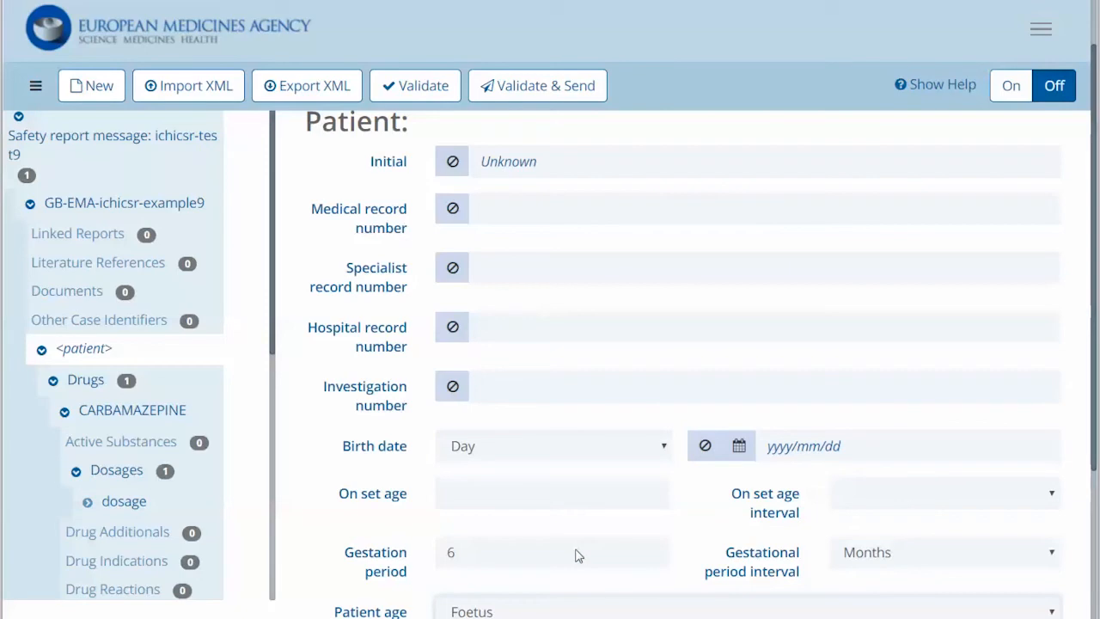
# In the CARBAMAZEPINE dosage entry, set the route of administration to Transplacental
pyautogui.click(136, 506)
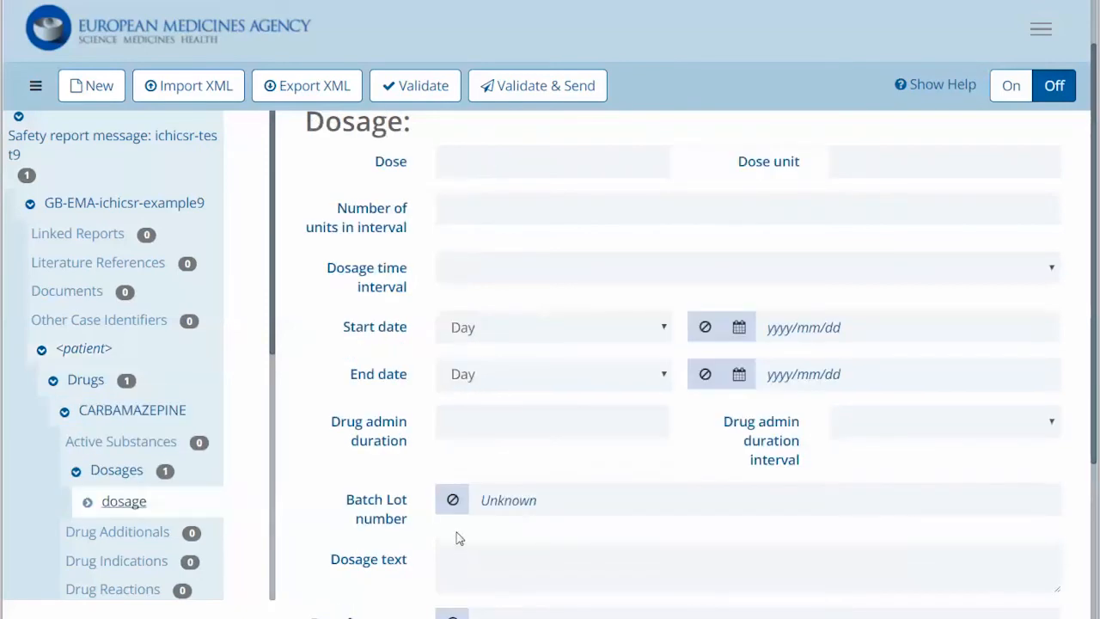
pyautogui.scroll(-3, 454, 539)
pyautogui.scroll(4, 454, 538)
pyautogui.scroll(-4, 567, 420)
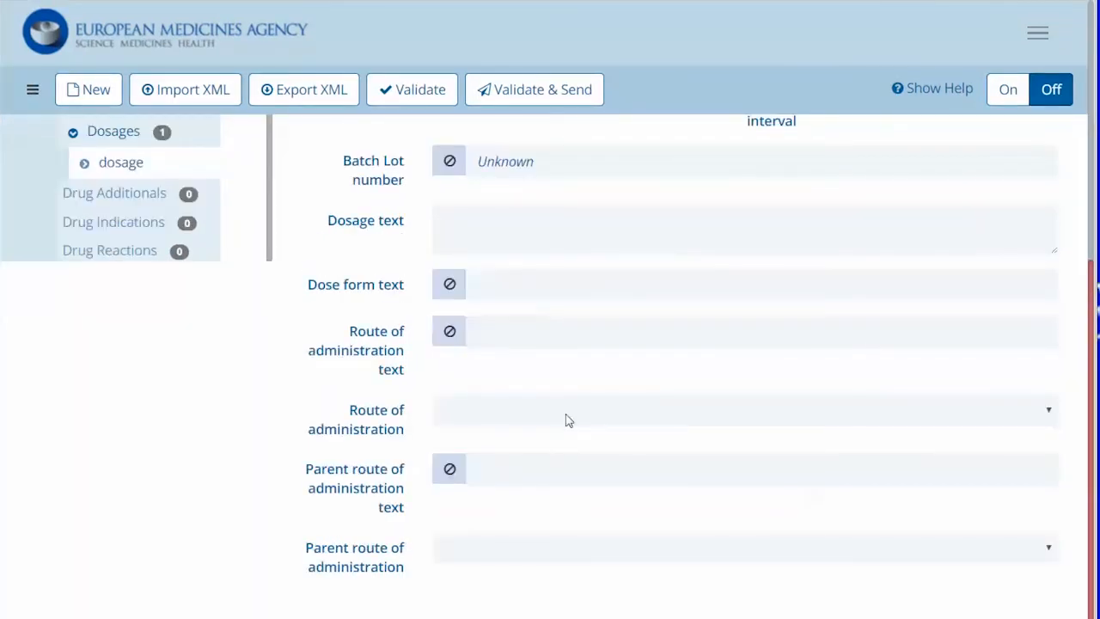
pyautogui.click(508, 424)
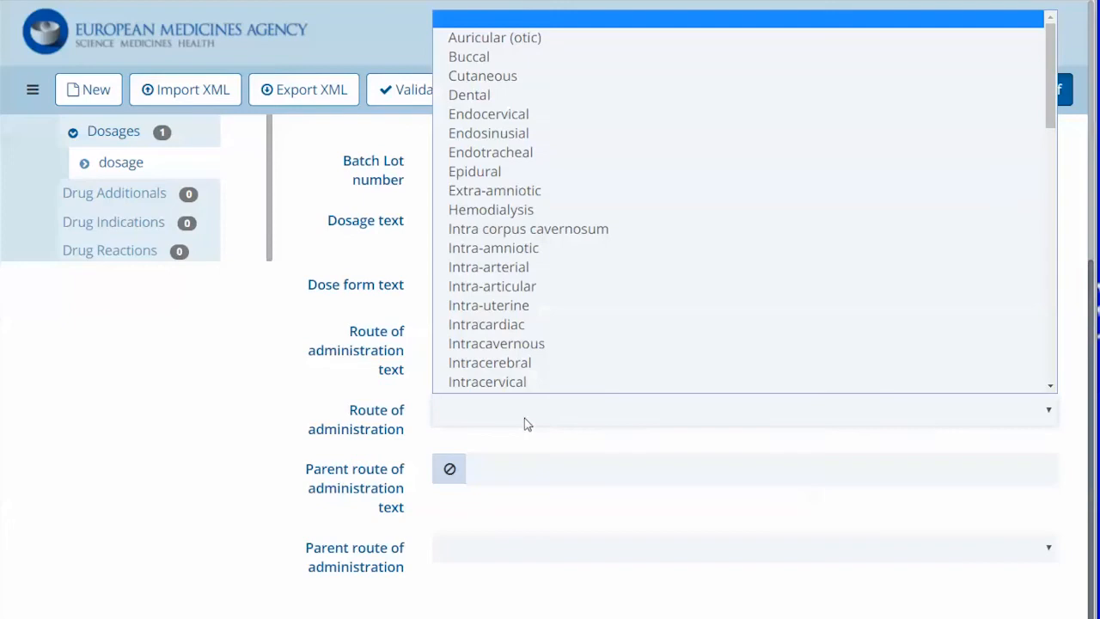
pyautogui.scroll(-2, 496, 305)
pyautogui.scroll(-7, 496, 305)
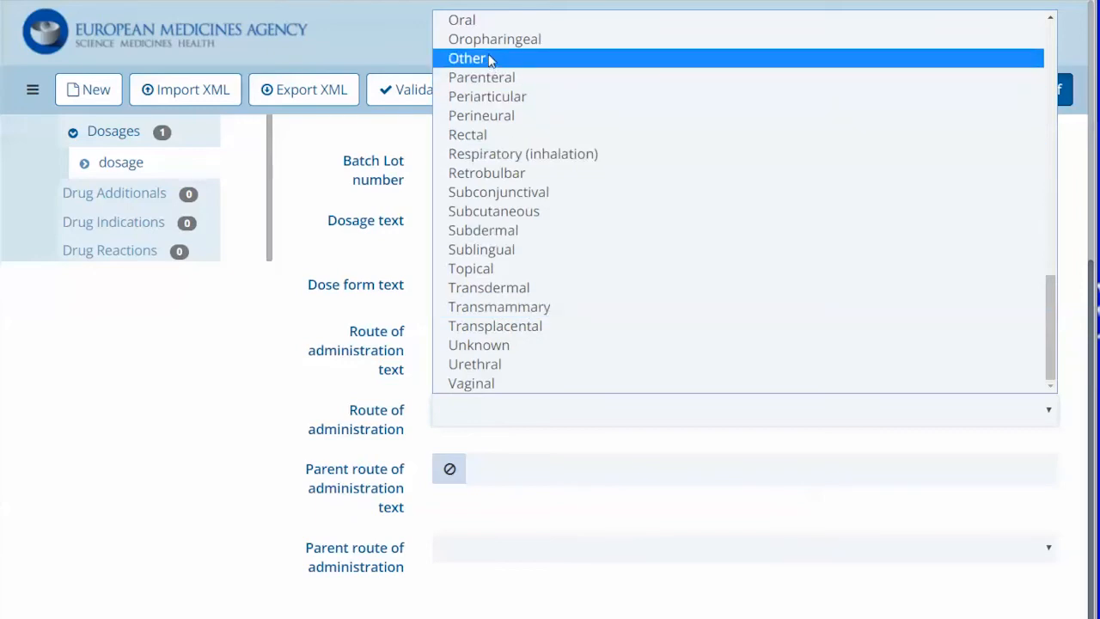
pyautogui.click(549, 328)
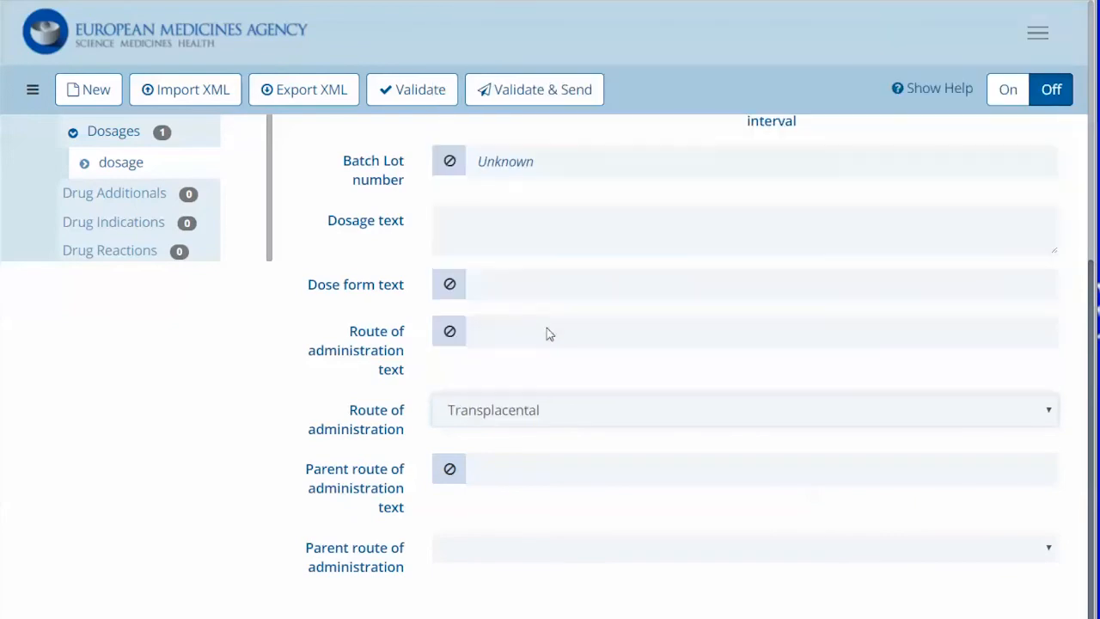
# Set the parent route of administration to Oral in the CARBAMAZEPINE dosage entry
pyautogui.click(463, 562)
pyautogui.scroll(-10, 542, 444)
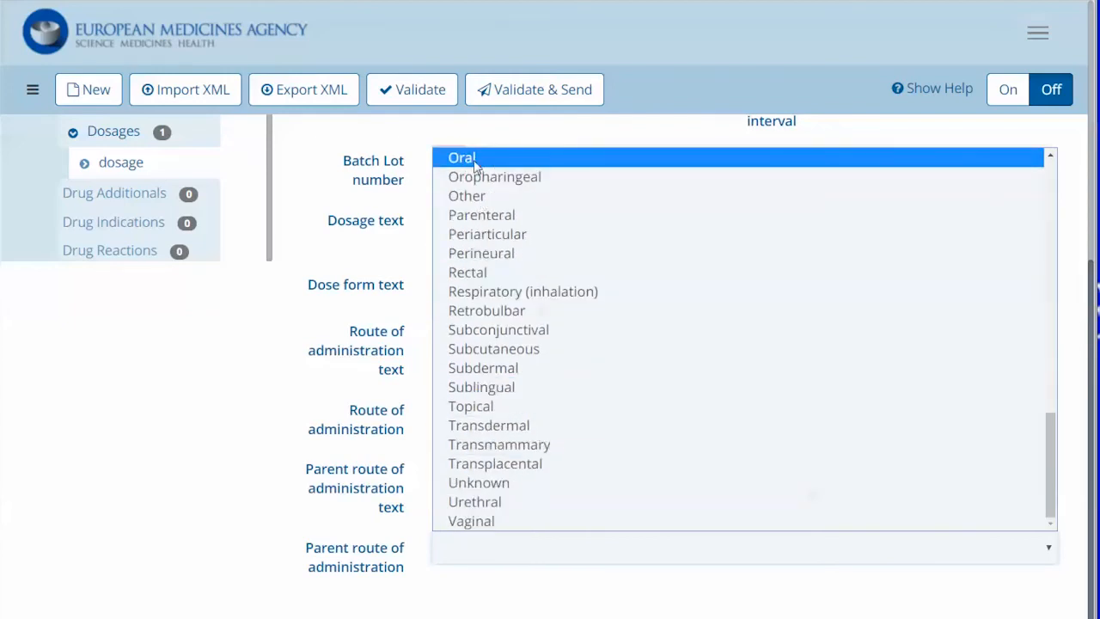
pyautogui.click(468, 159)
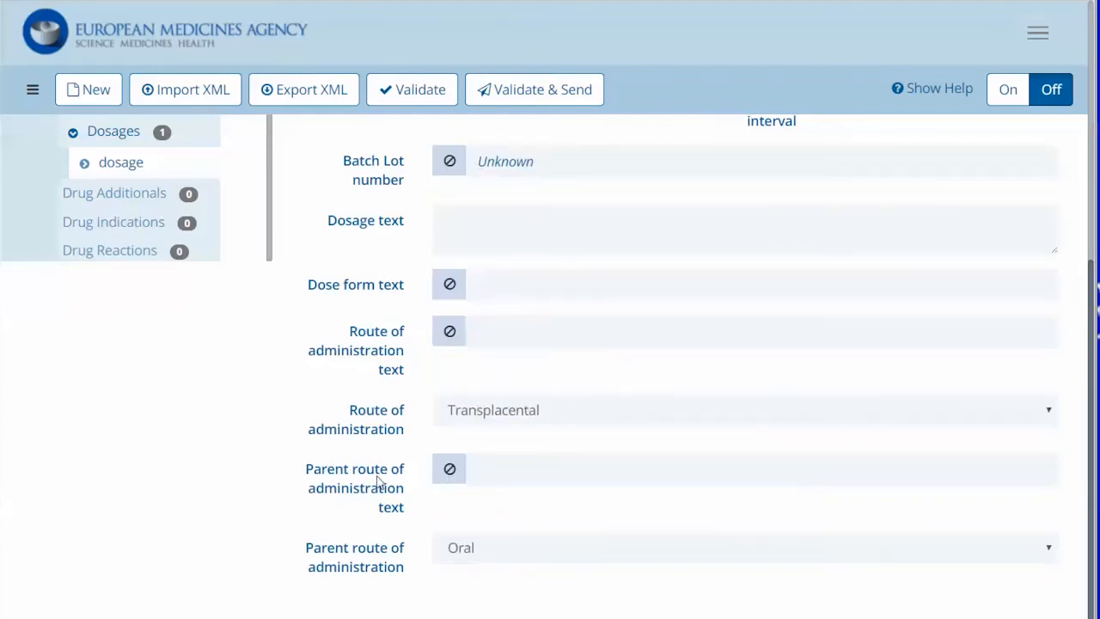
pyautogui.scroll(2, 267, 355)
pyautogui.scroll(5, 266, 354)
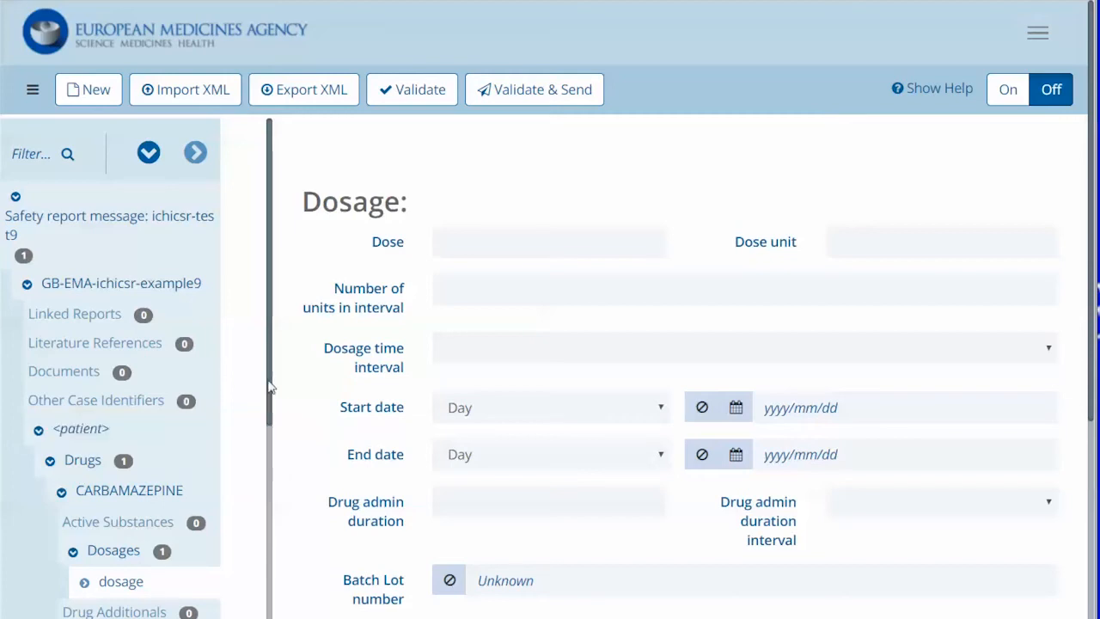
# In the parent section, set the parent sex to Female and the age to 33 years
pyautogui.moveTo(270, 387); pyautogui.dragTo(263, 486)
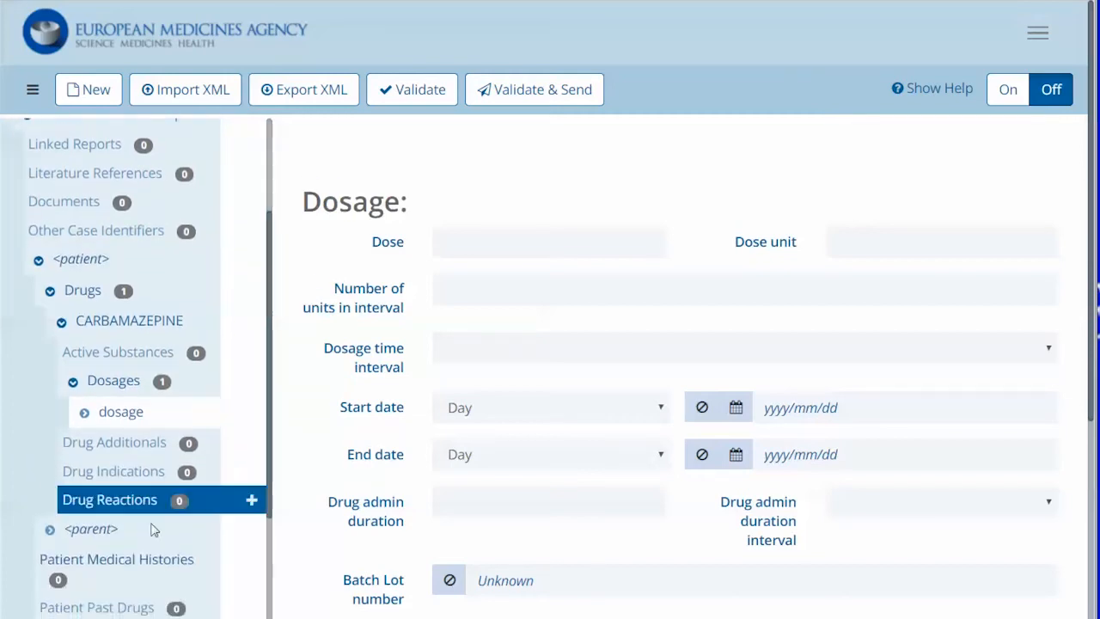
pyautogui.click(92, 530)
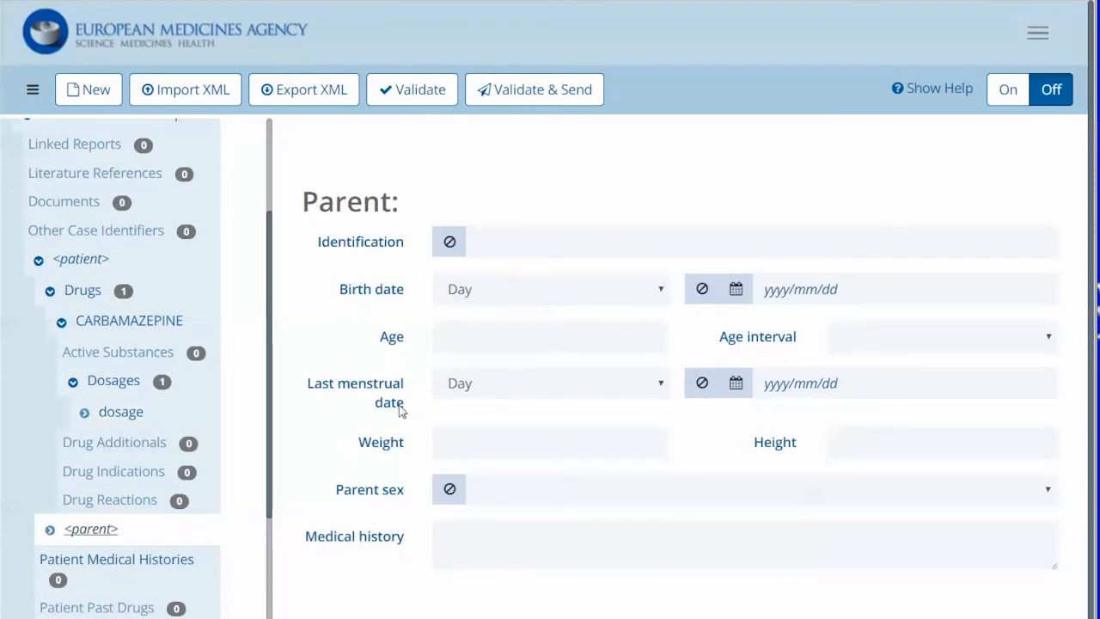
pyautogui.click(560, 490)
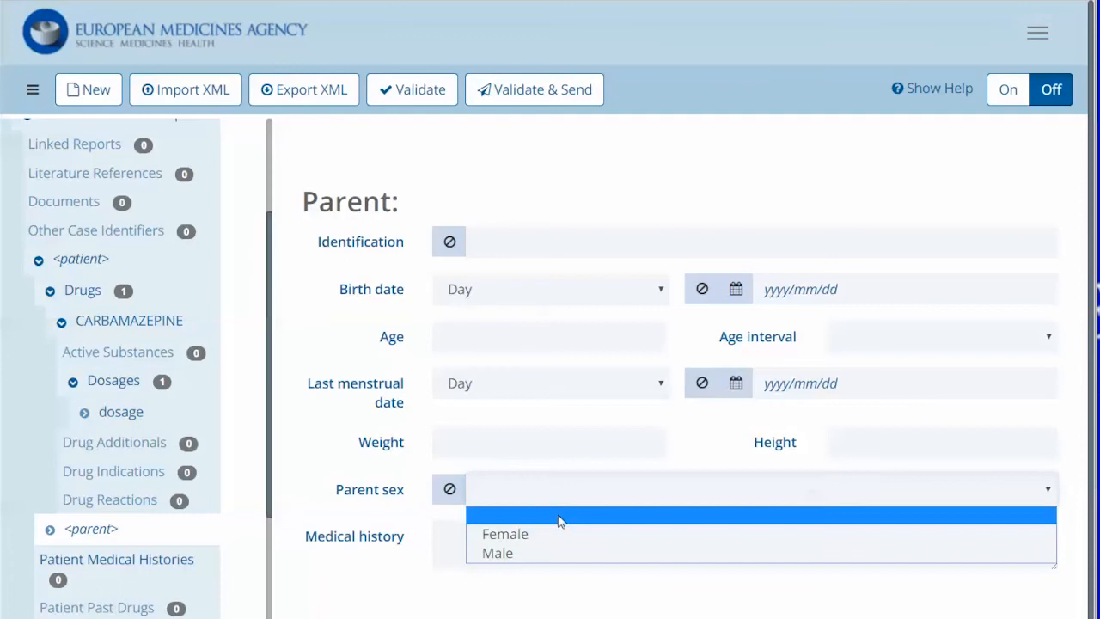
pyautogui.click(540, 536)
pyautogui.click(453, 341)
pyautogui.write('33')
pyautogui.click(874, 340)
pyautogui.click(856, 391)
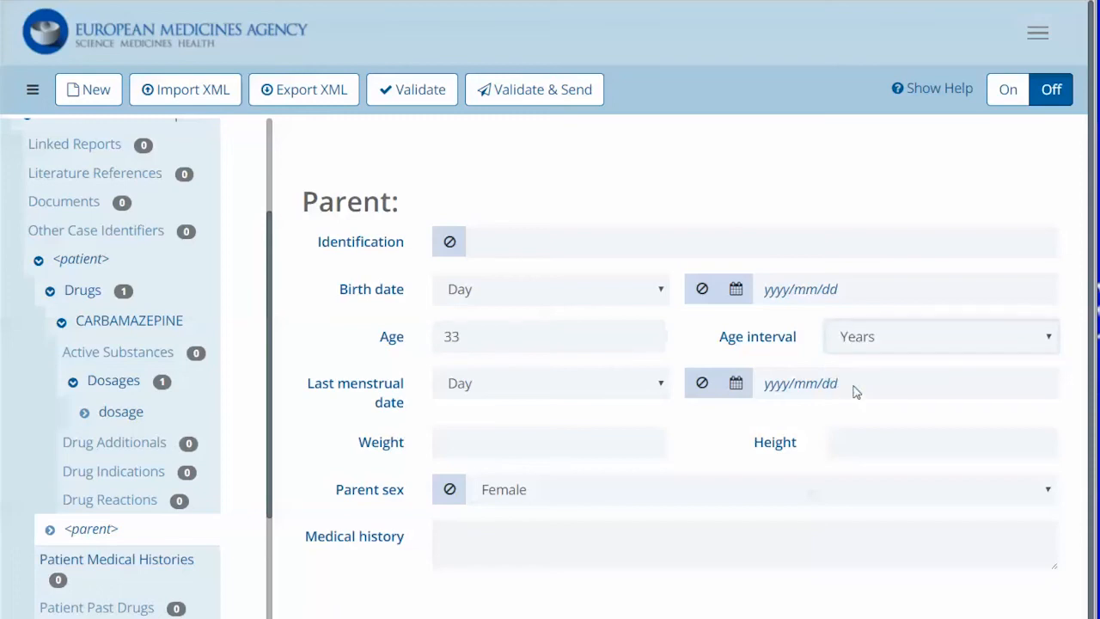
# Set the parent's identification to XY and expand the parent entry to show its subsections
pyautogui.click(511, 249)
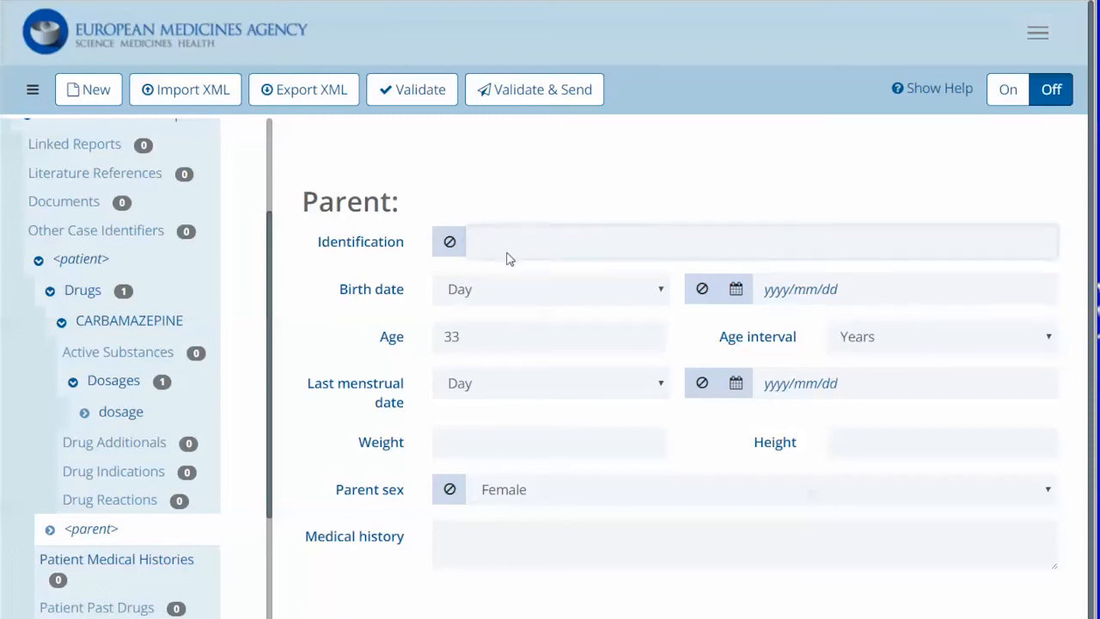
pyautogui.write('XY')
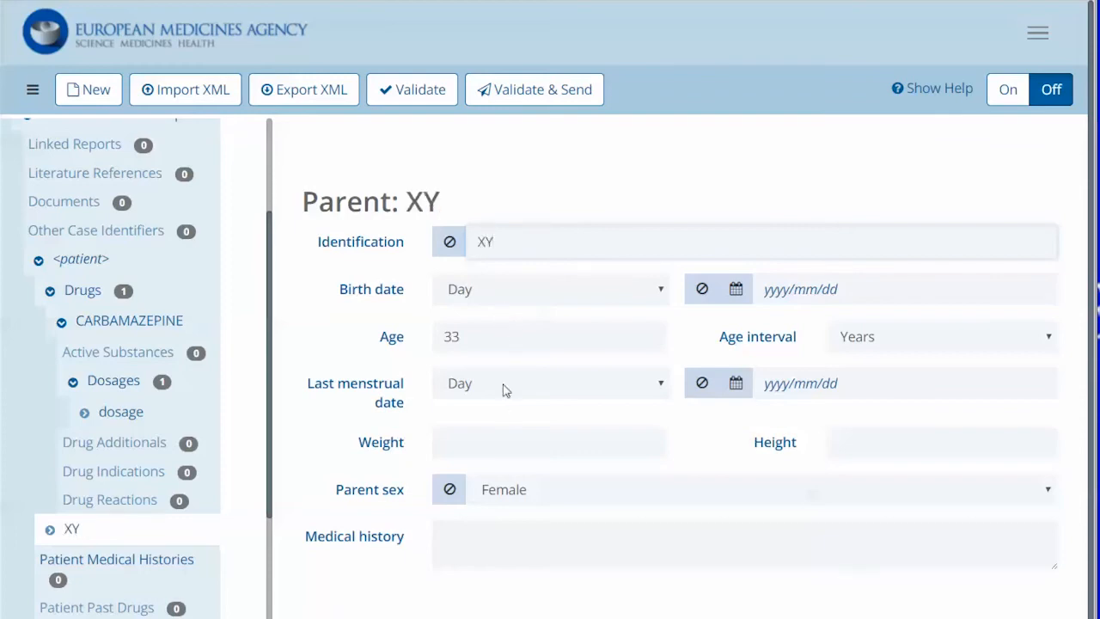
pyautogui.click(50, 333)
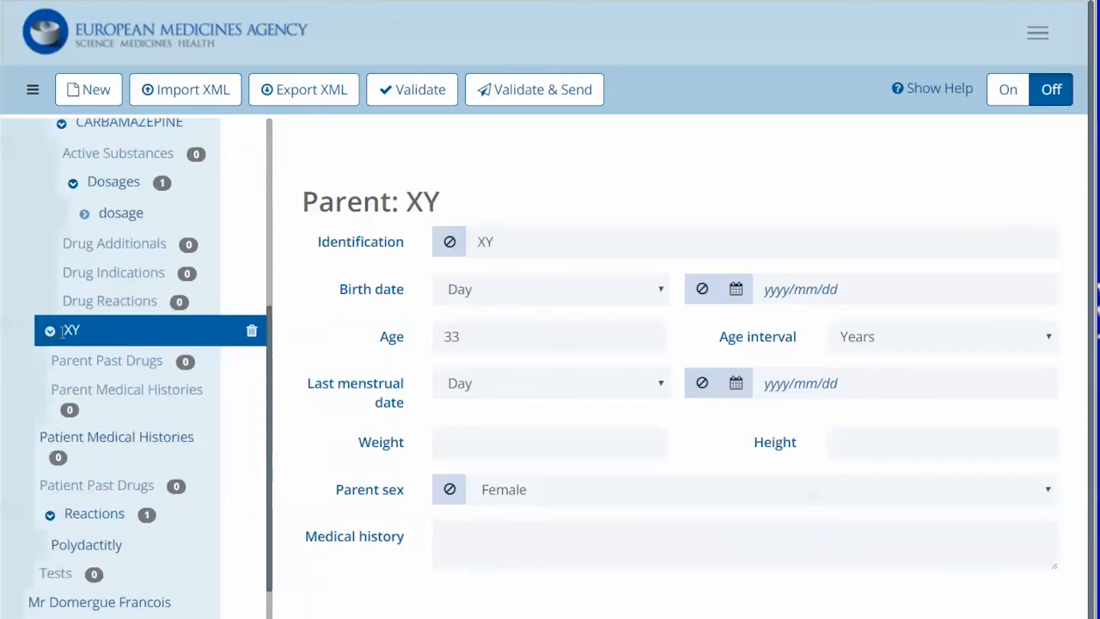
# Add a past drug entry under the parent and open its past drug reaction section
pyautogui.click(157, 308)
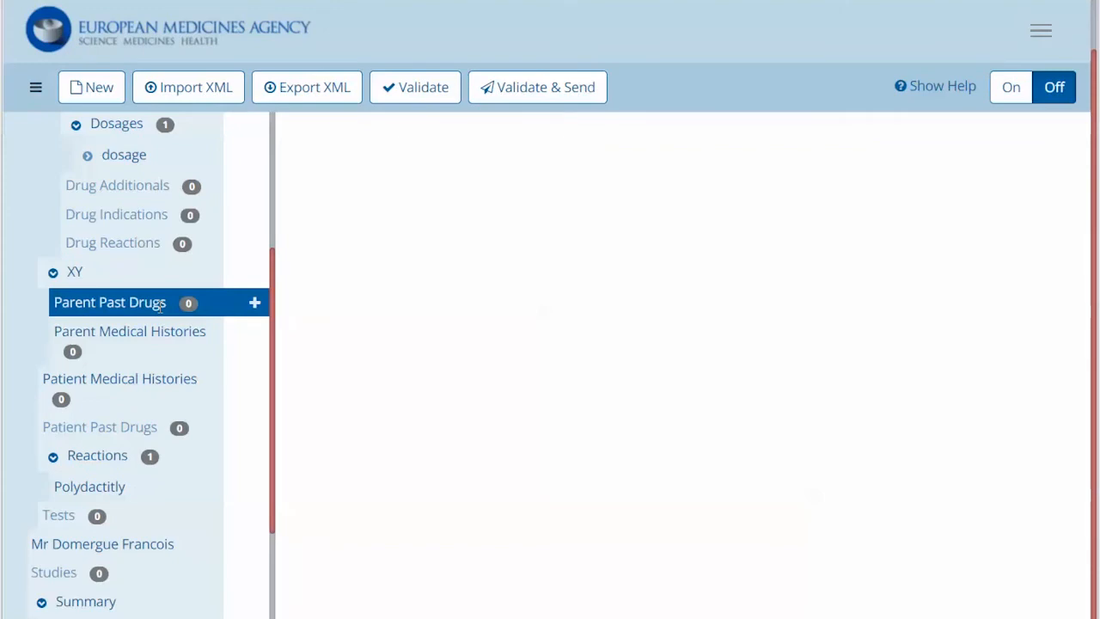
pyautogui.click(255, 303)
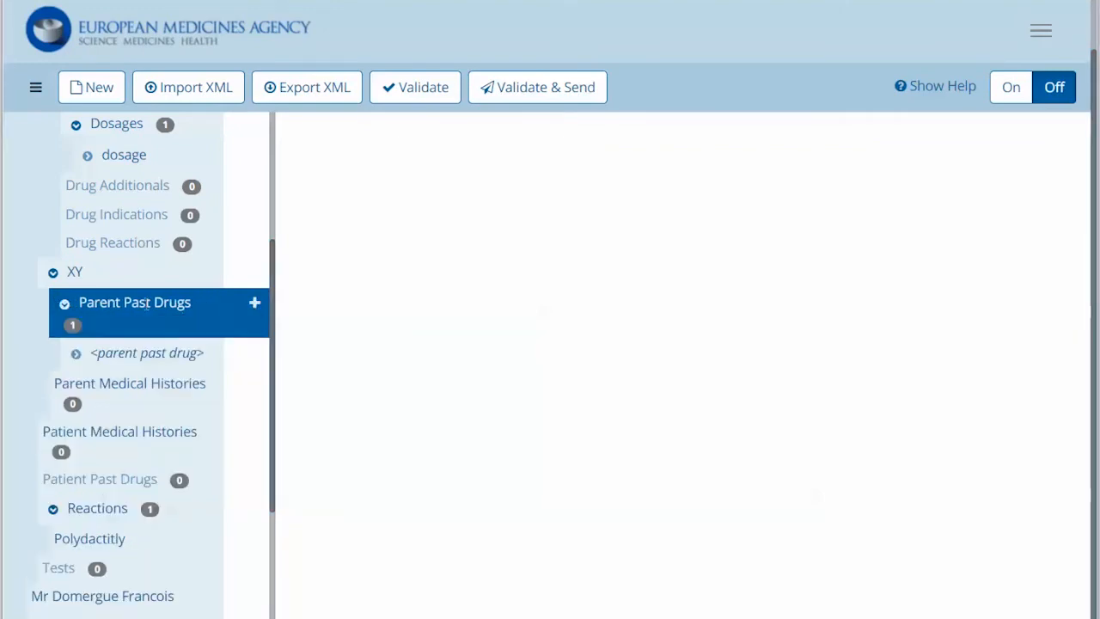
pyautogui.click(75, 354)
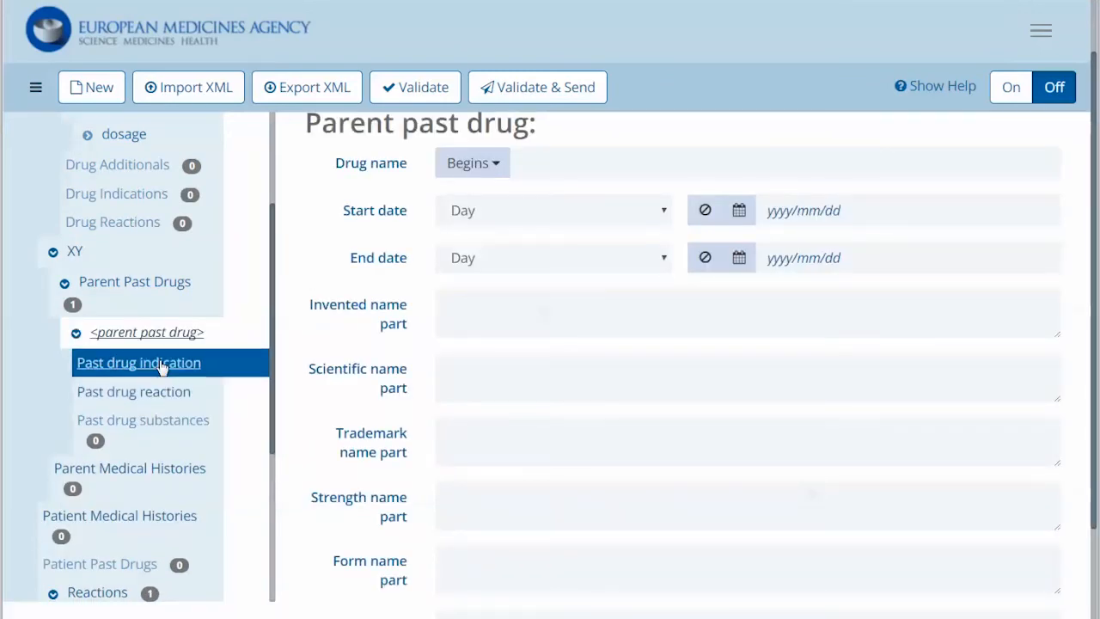
pyautogui.click(172, 394)
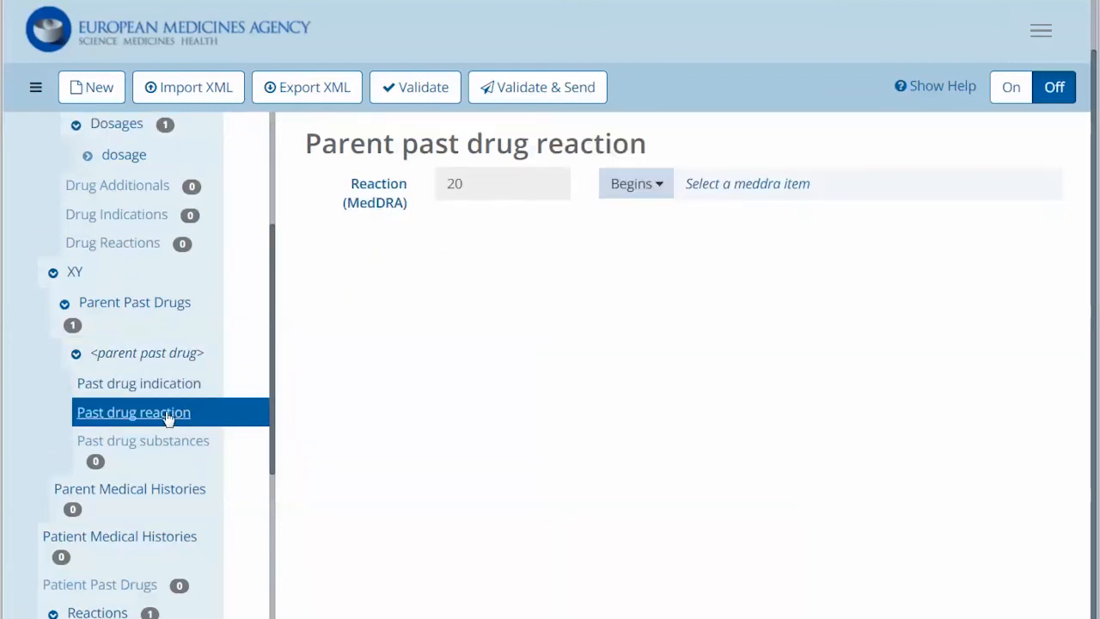
pyautogui.moveTo(165, 440)
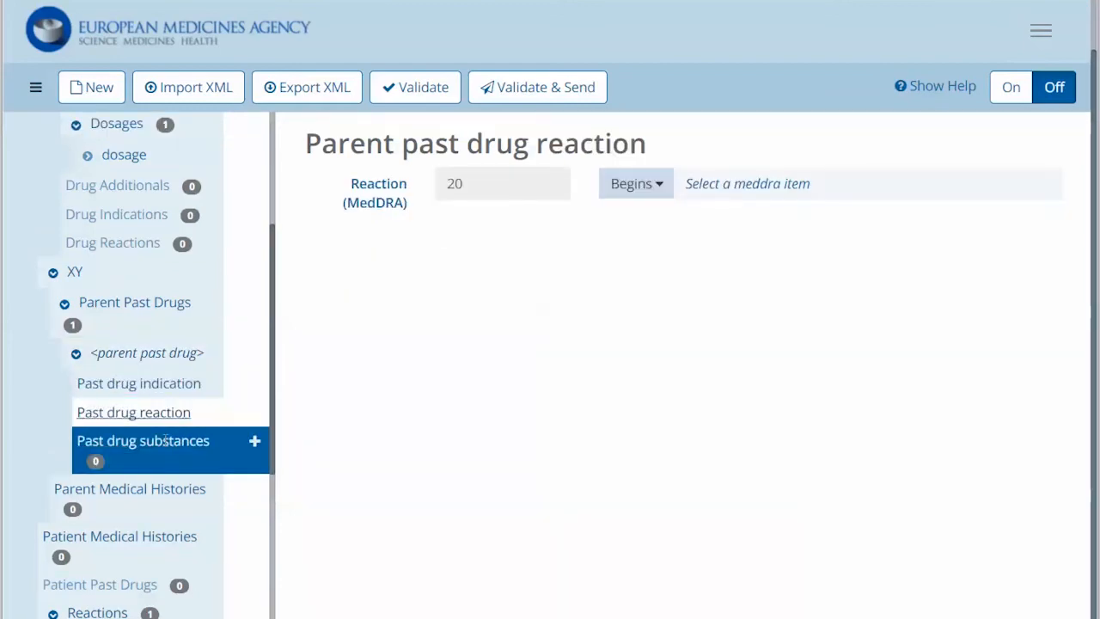
# Add a parent medical history entry and open its details
pyautogui.click(255, 490)
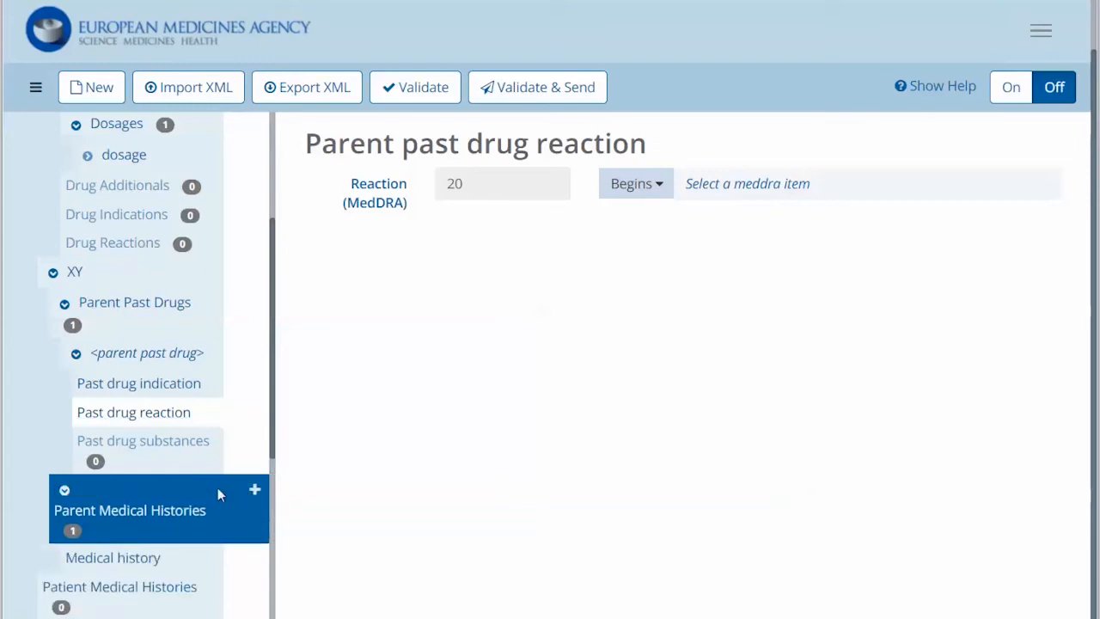
pyautogui.click(64, 491)
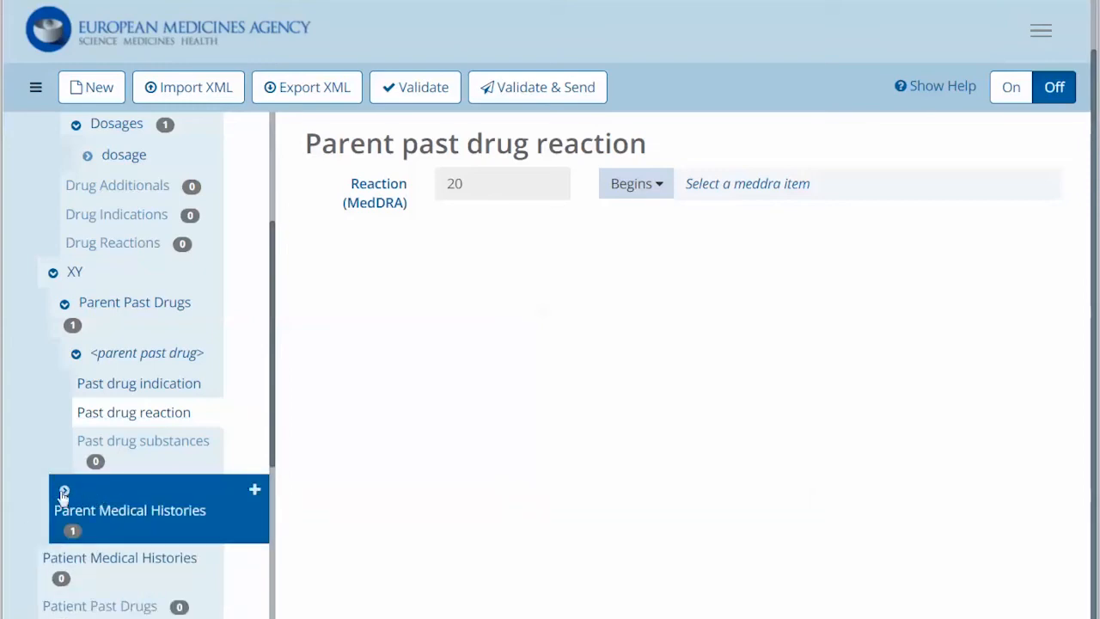
pyautogui.click(64, 492)
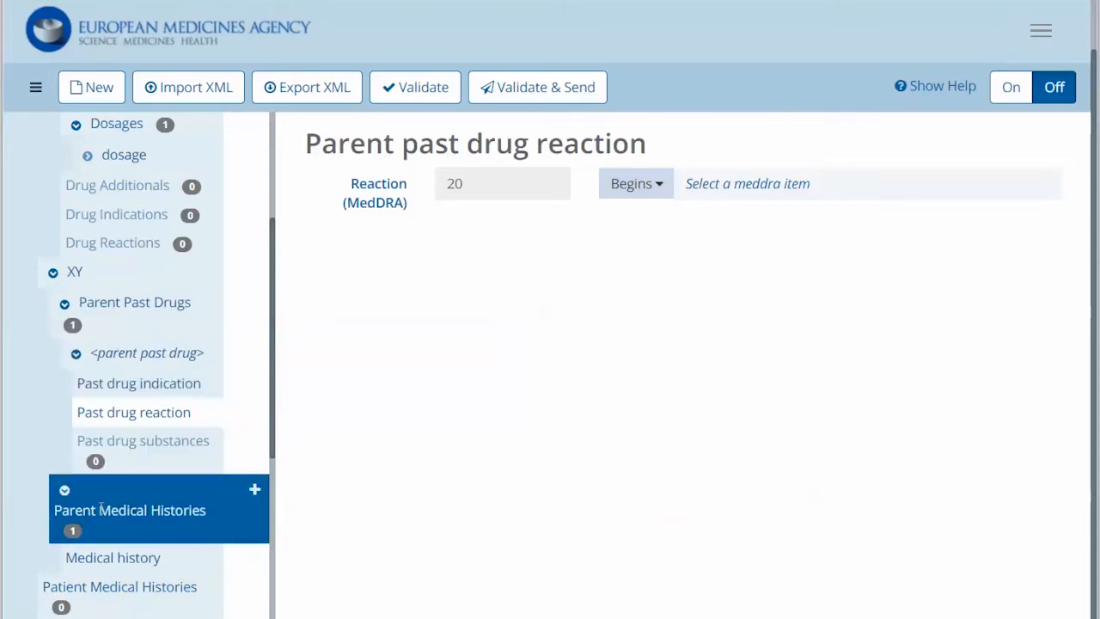
pyautogui.click(139, 557)
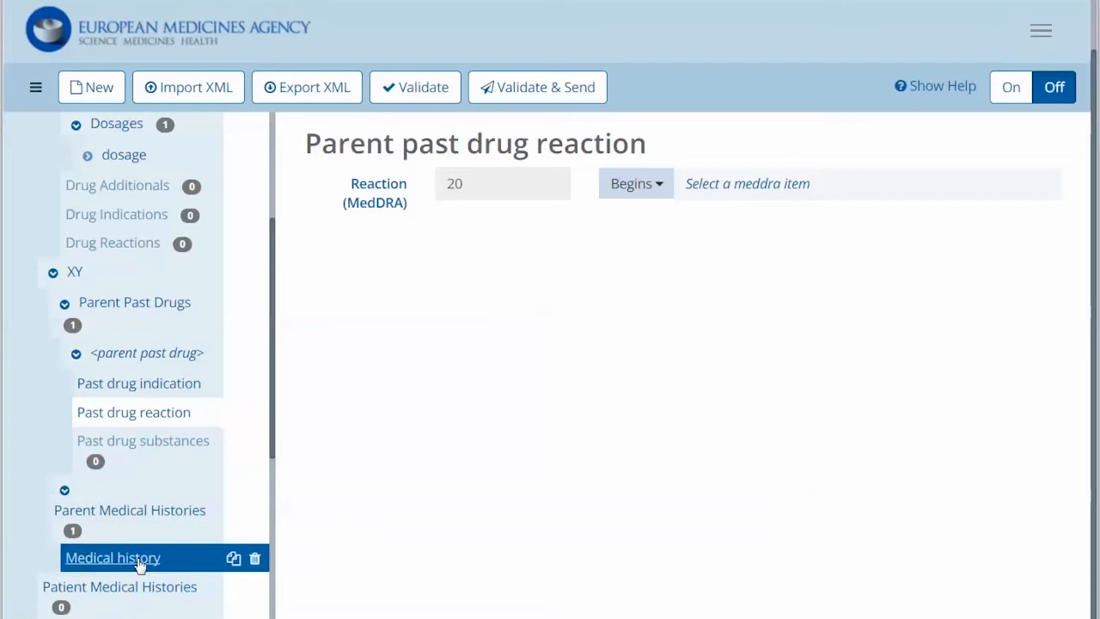
pyautogui.moveTo(160, 470)
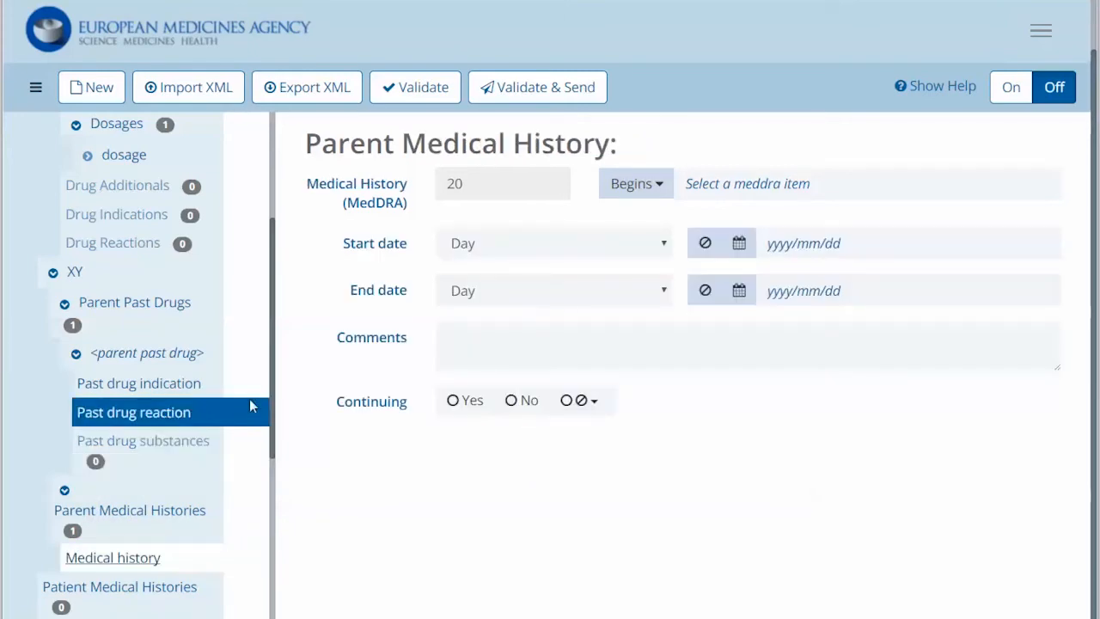
# Add a linked report to GB-EMA-ichicsr-example9 with the identifier GB-EMA-ichicsr-example-linked
pyautogui.moveTo(273, 424); pyautogui.dragTo(281, 330)
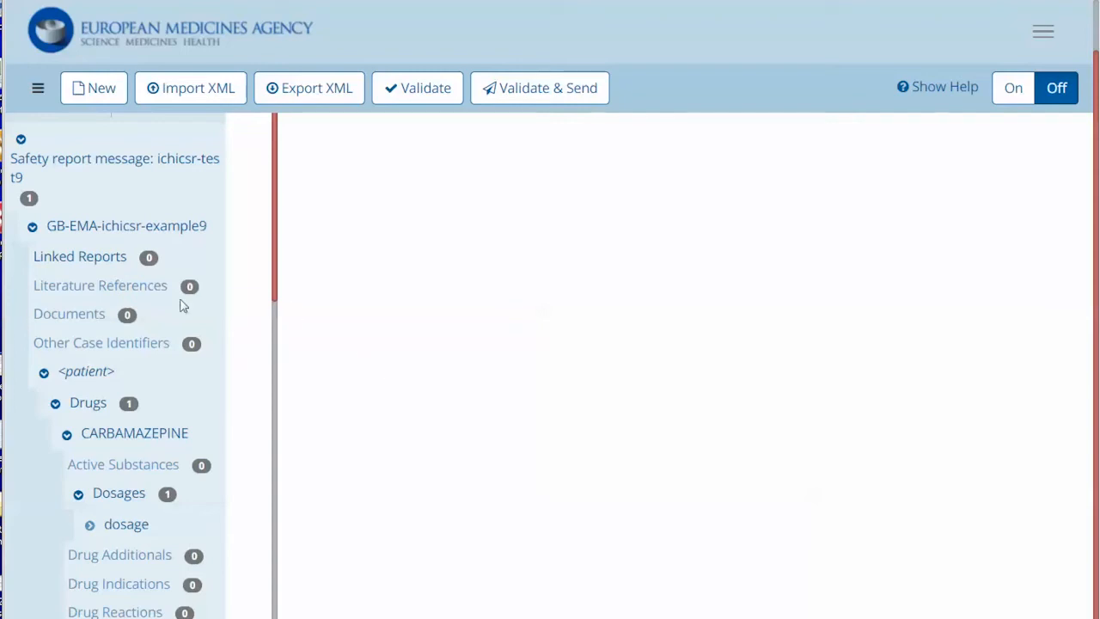
pyautogui.moveTo(118, 256)
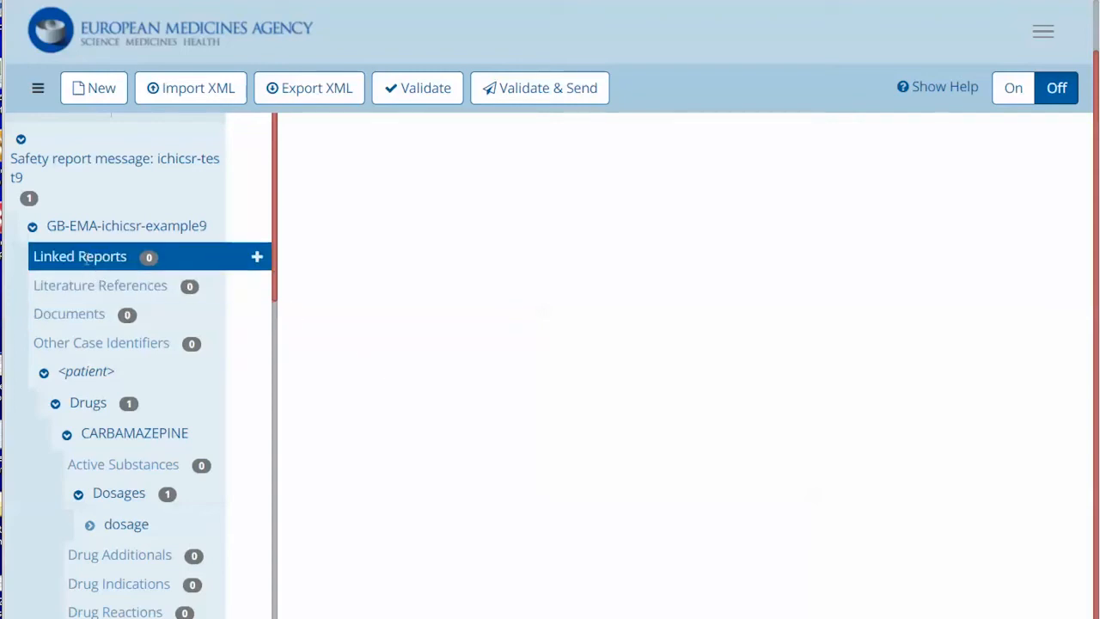
pyautogui.click(254, 256)
pyautogui.click(89, 288)
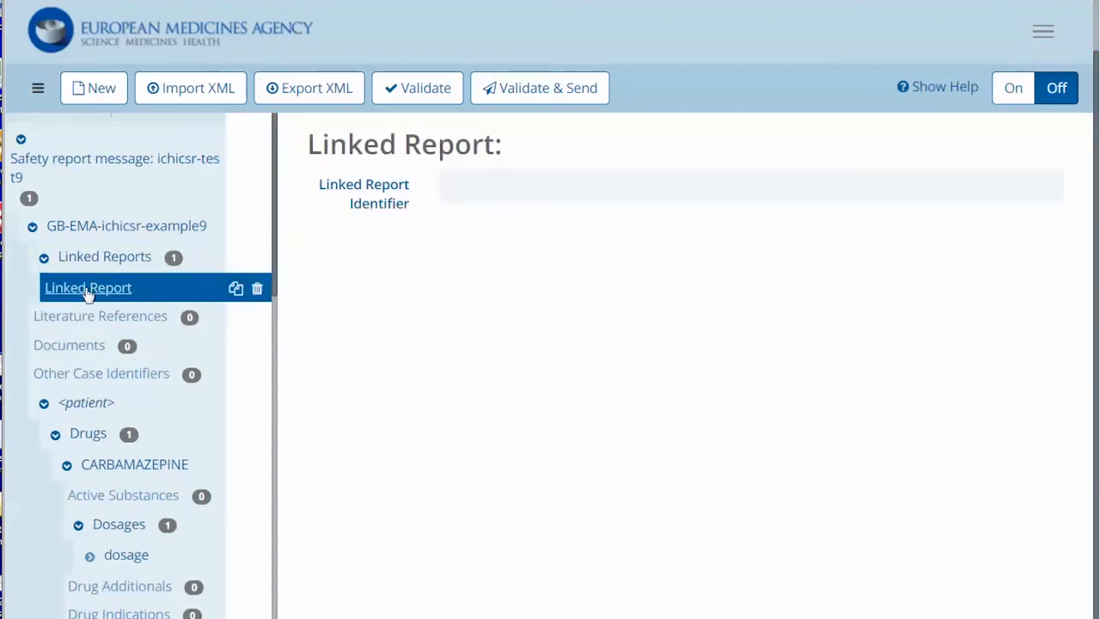
pyautogui.click(505, 190)
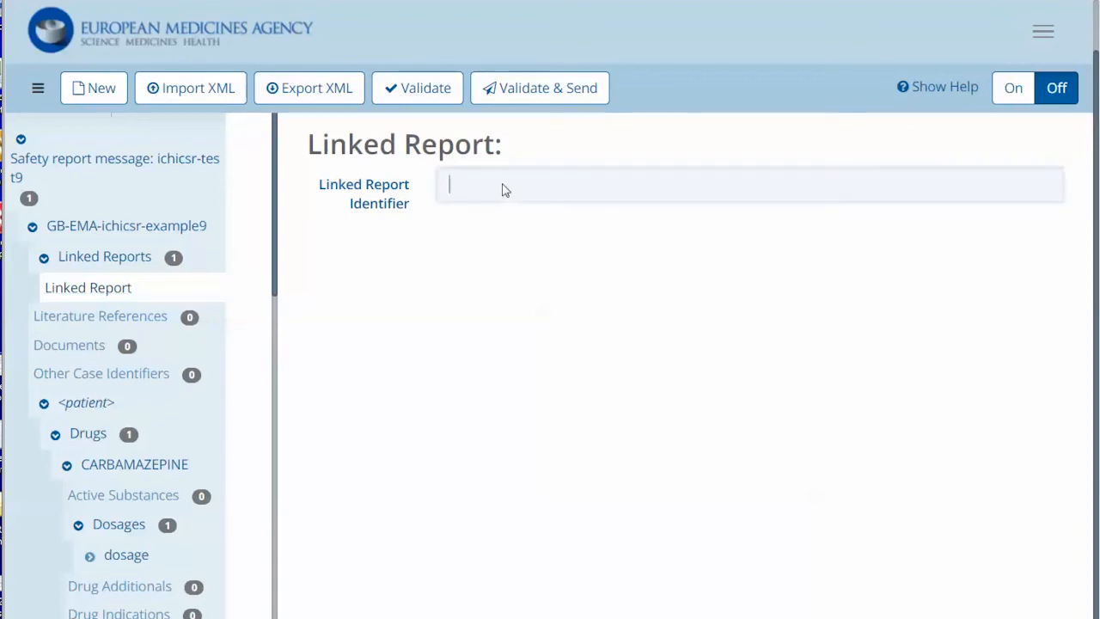
pyautogui.write('GB-EMA-ichicsr-example-linked')
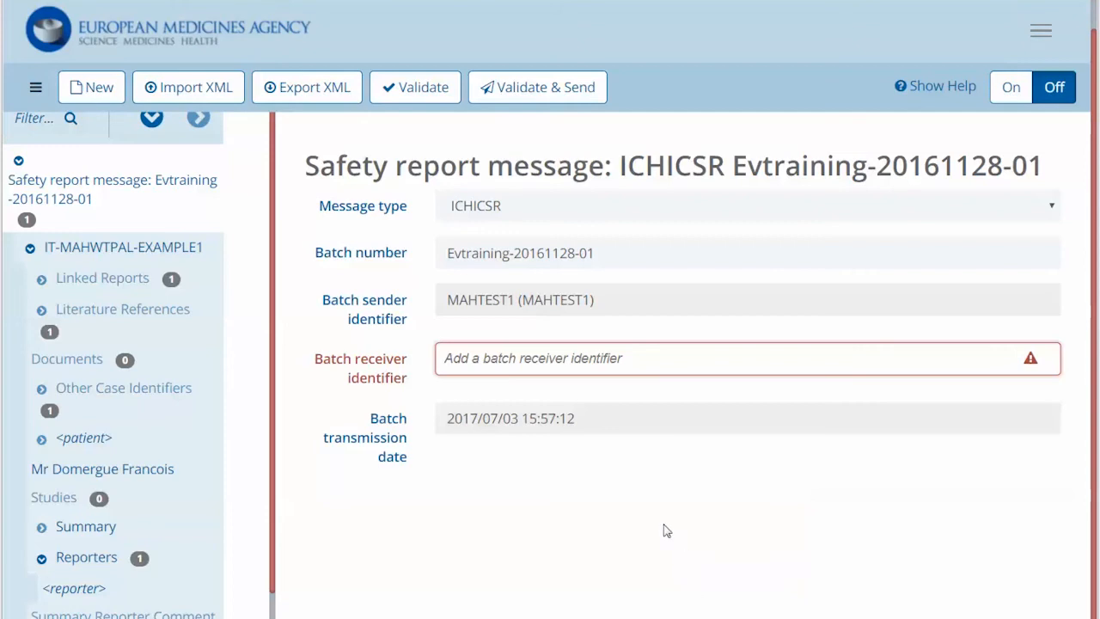
pyautogui.click(569, 363)
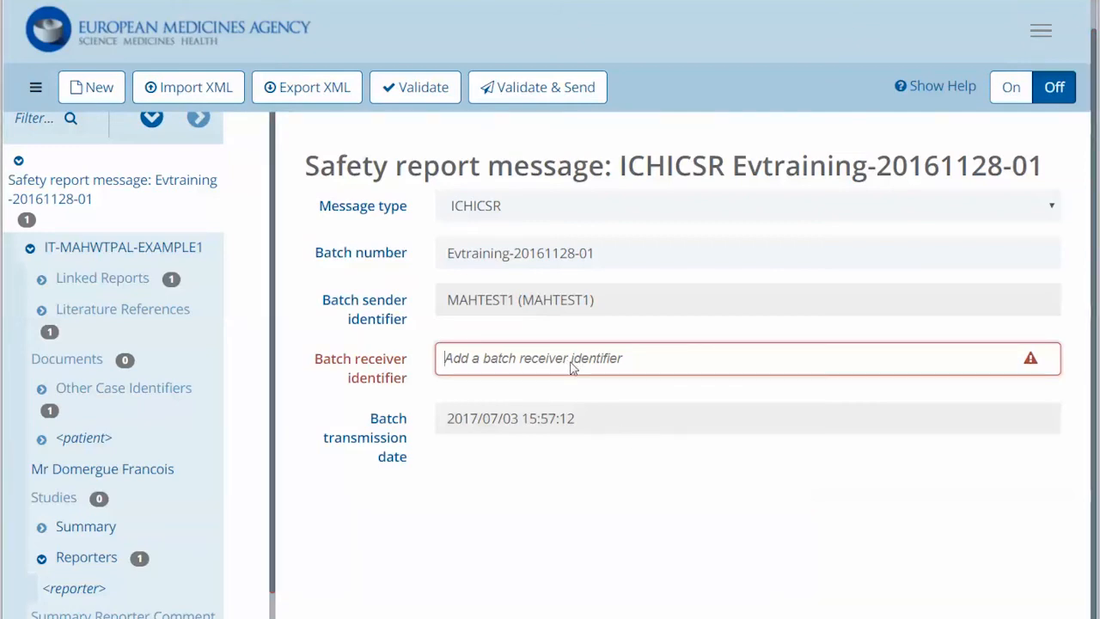
pyautogui.write('eud')
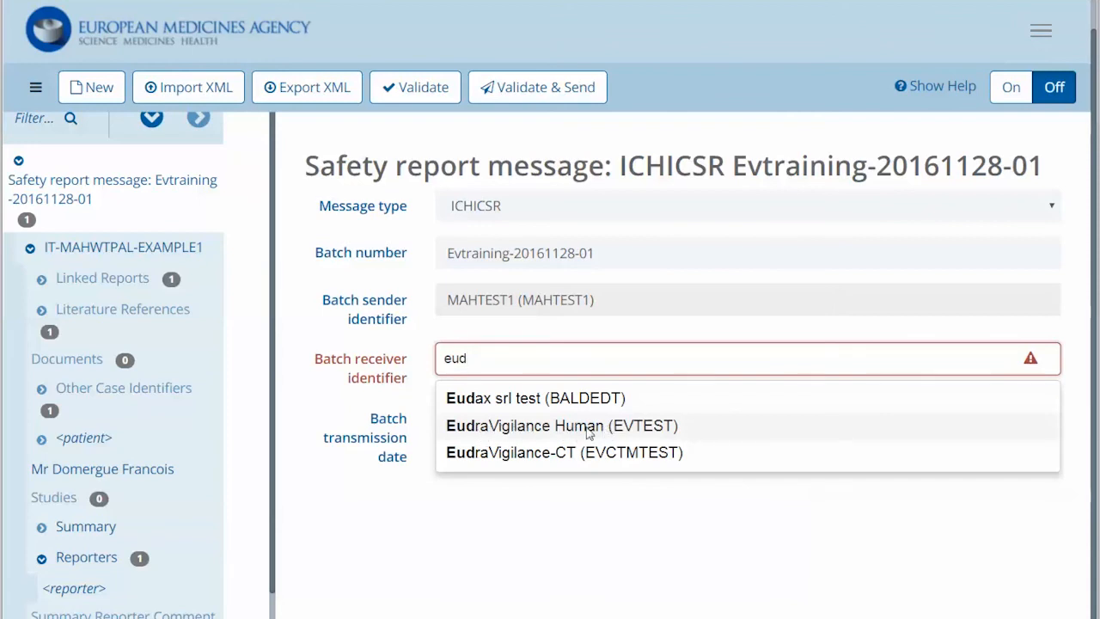
pyautogui.click(590, 427)
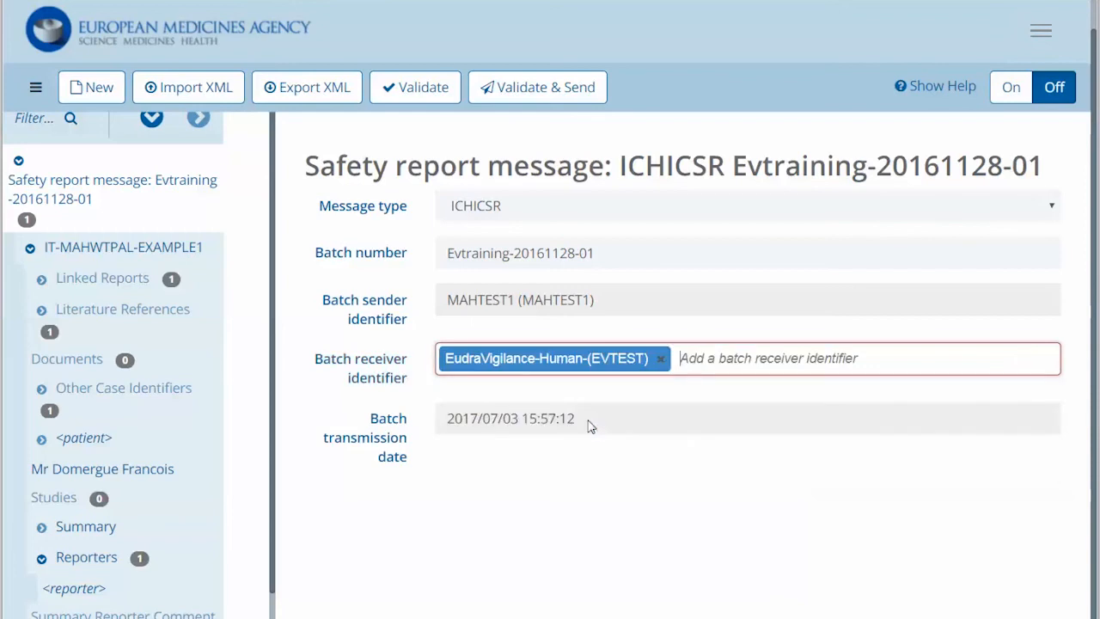
# Set the report type of IT-MAHWTPAL-EXAMPLE1 to Report from studies
pyautogui.click(74, 248)
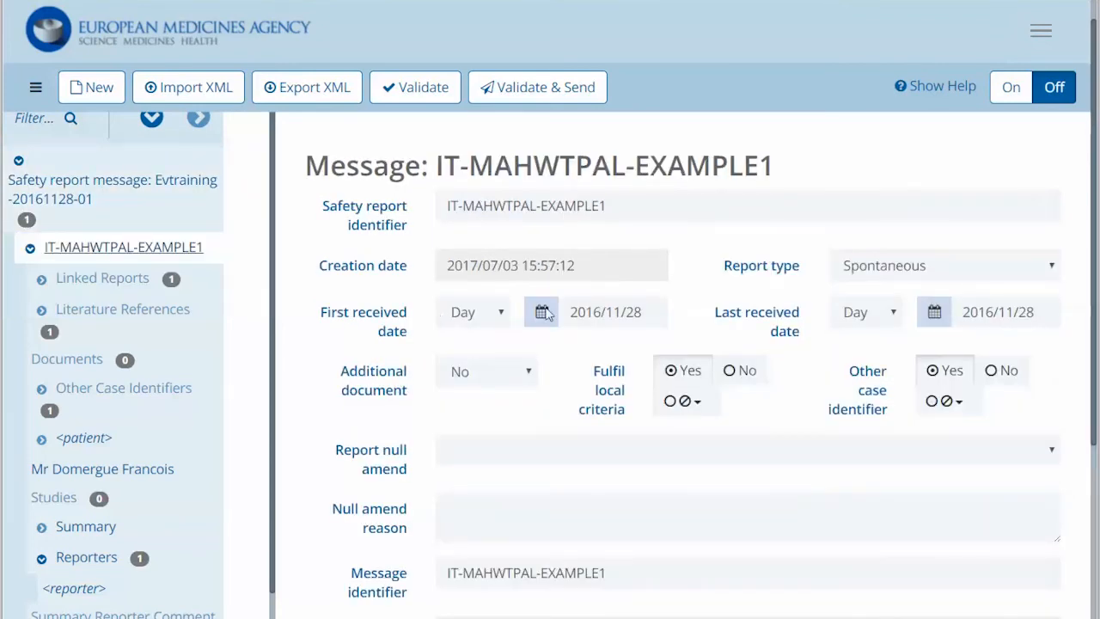
pyautogui.click(950, 275)
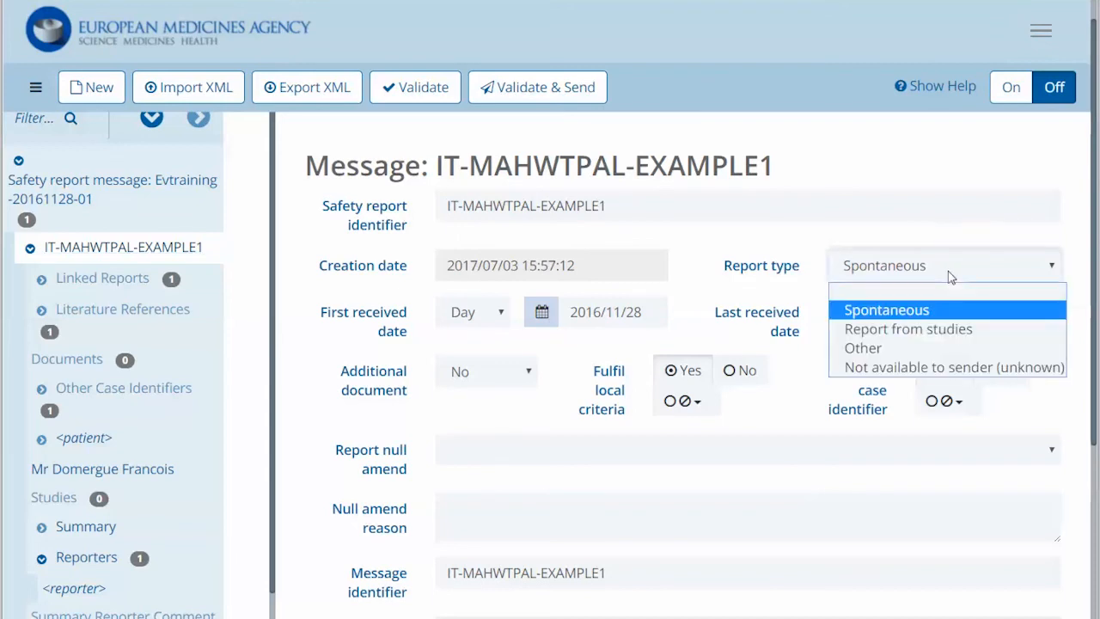
pyautogui.click(942, 334)
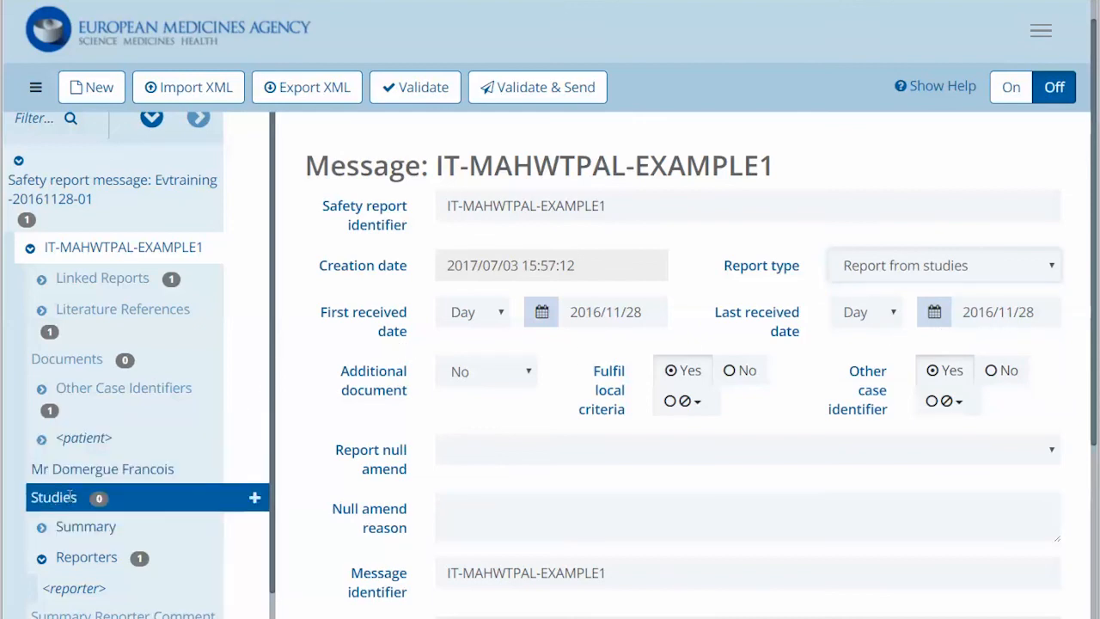
# Add a study entry and name it "PASS - Safety of Product X in patients with renal failure"
pyautogui.click(256, 500)
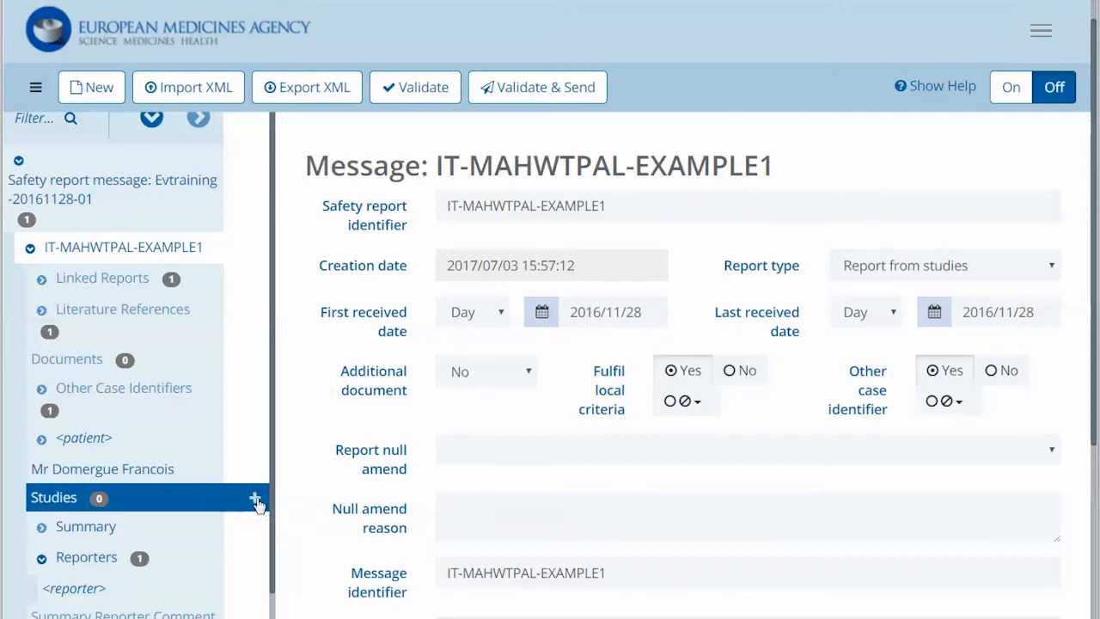
pyautogui.click(41, 501)
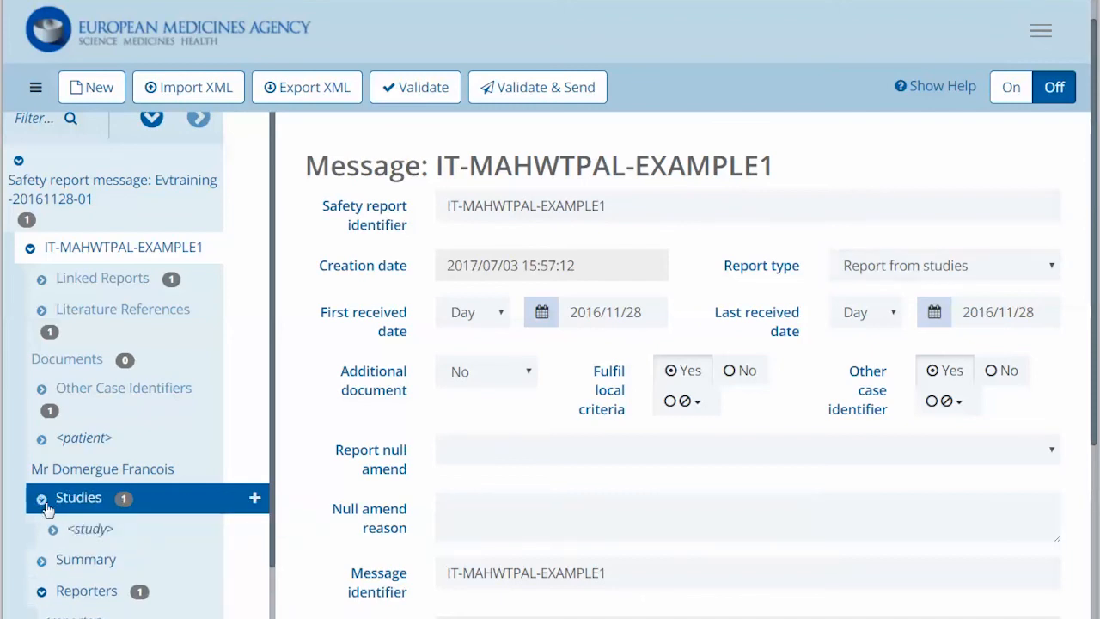
pyautogui.click(89, 531)
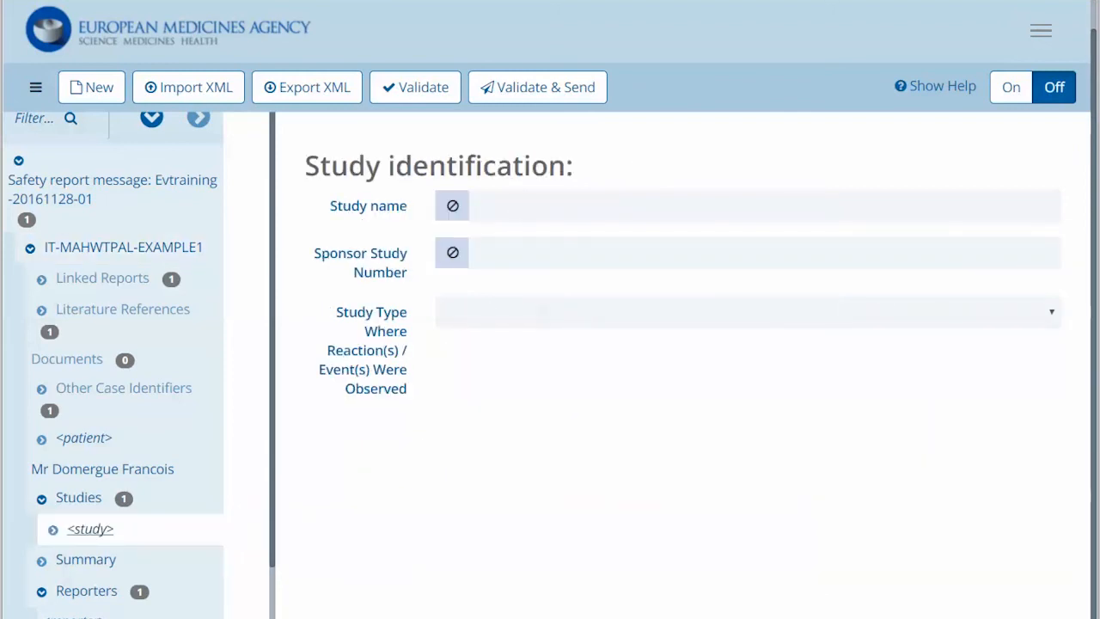
pyautogui.click(524, 210)
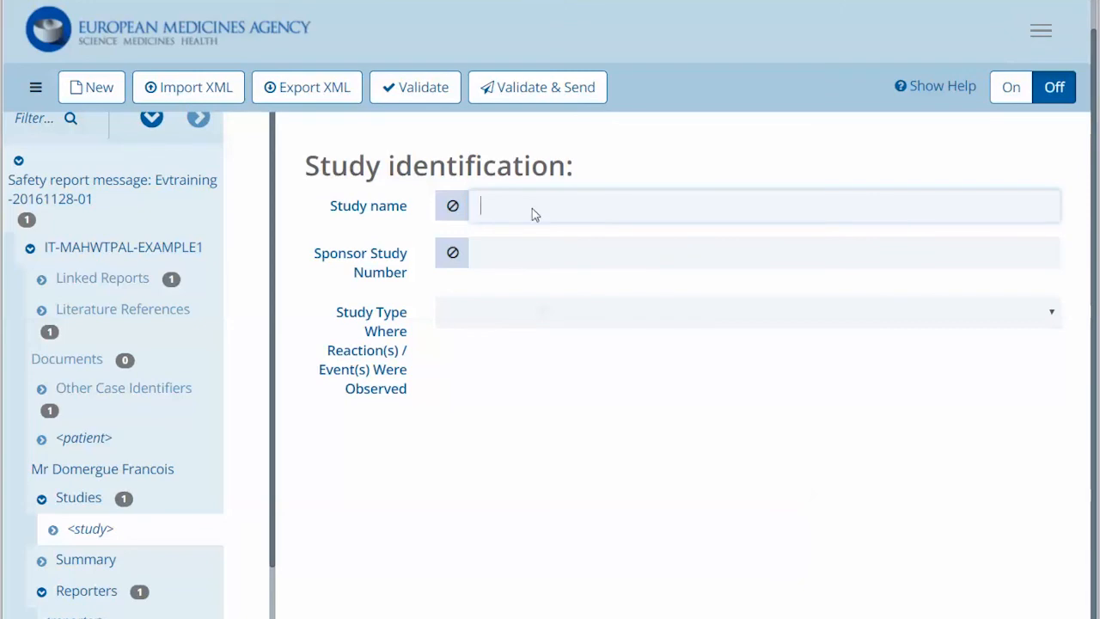
pyautogui.write('PASS - Safety of Product X in patients with renal failure')
# Set the sponsor study number to pix38883 and the study type to Other studies
pyautogui.click(532, 255)
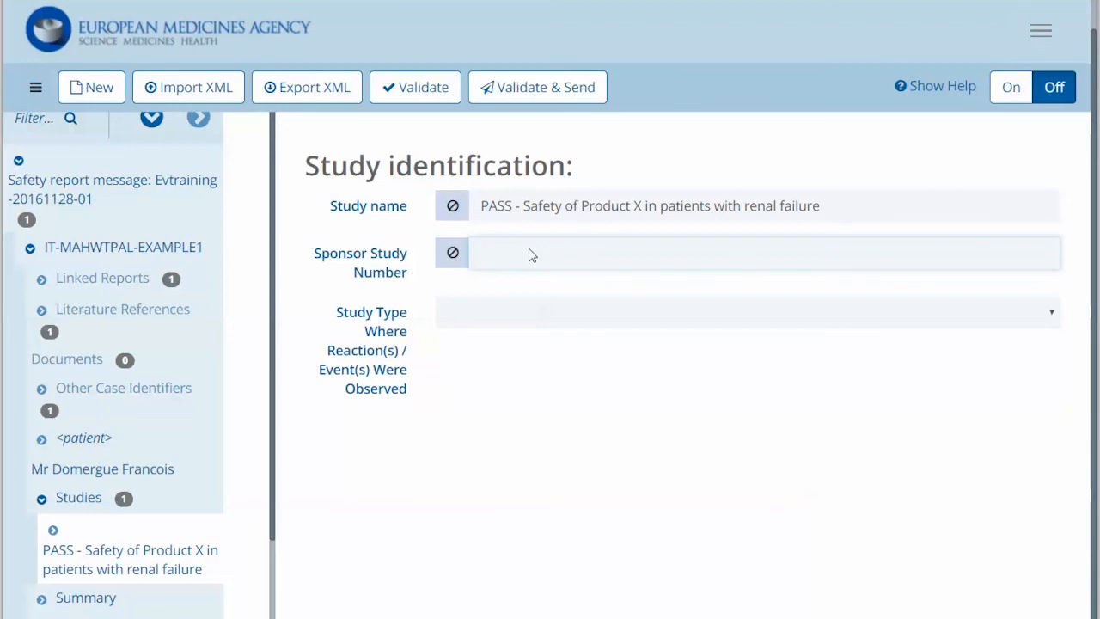
pyautogui.write('pix38885')
pyautogui.click(495, 319)
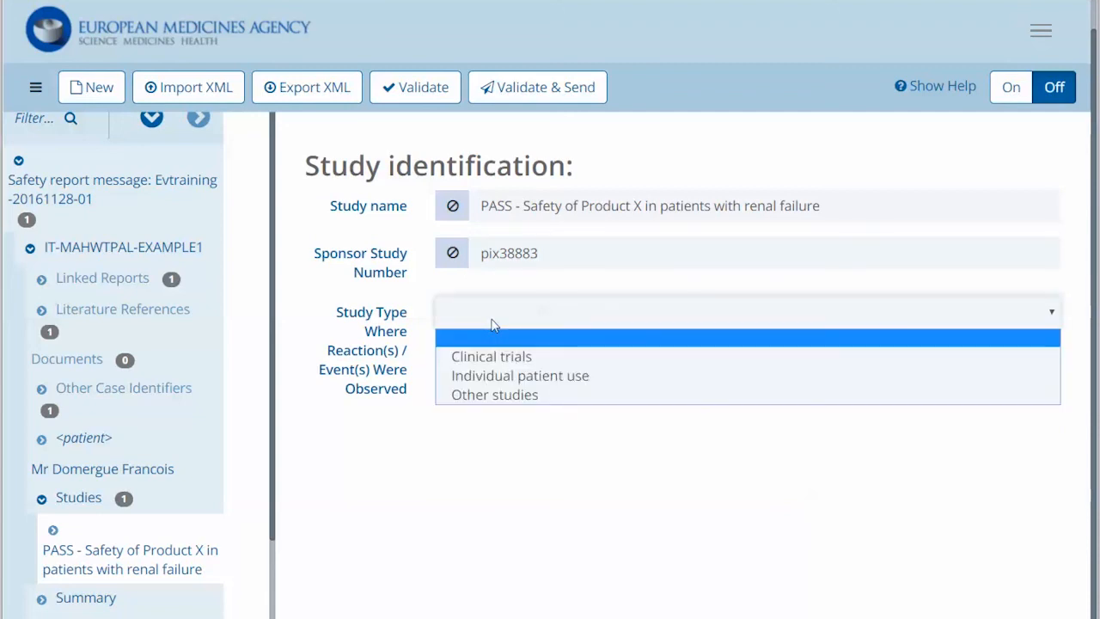
pyautogui.click(519, 398)
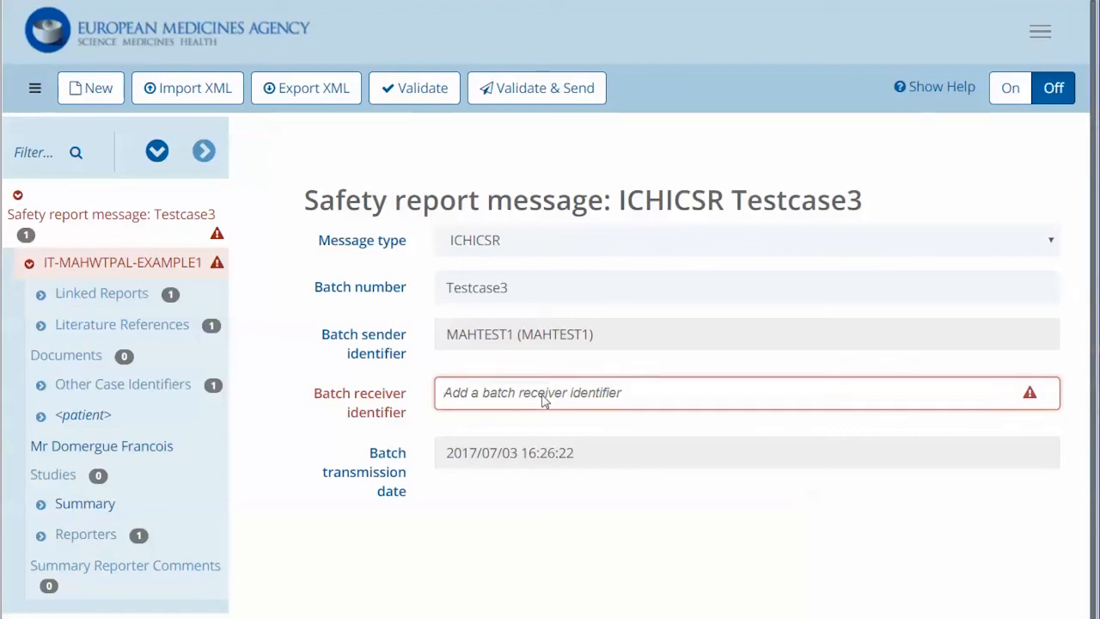
# Set the batch receiver identifier of the Testcase3 message to EudraVigilance-CT (EVCTMTEST)
pyautogui.click(544, 400)
pyautogui.write('Eudra')
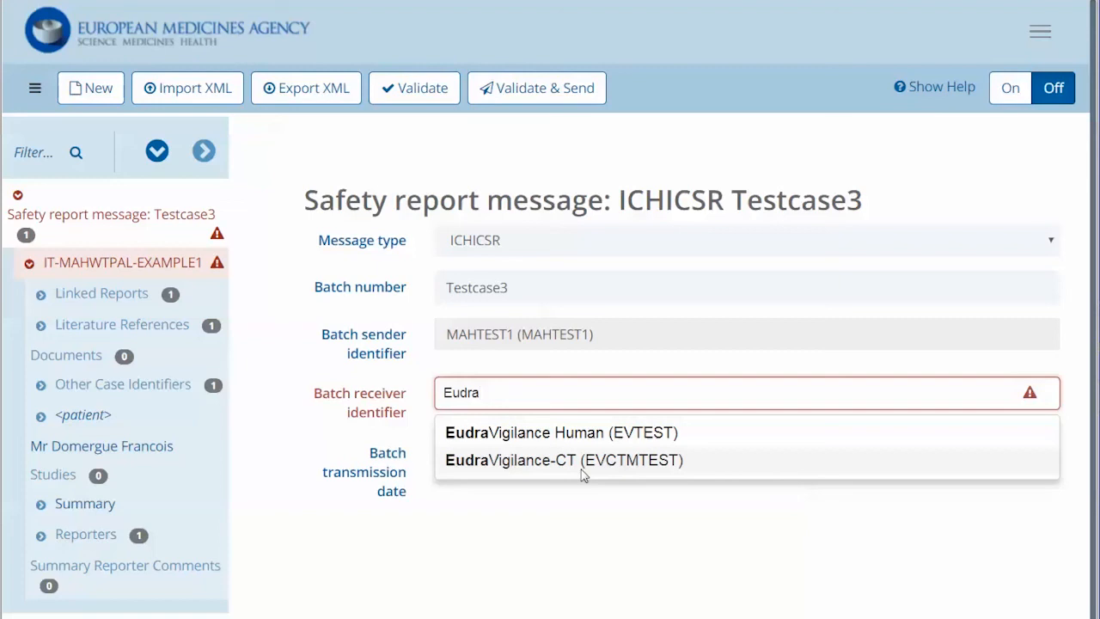
pyautogui.click(633, 469)
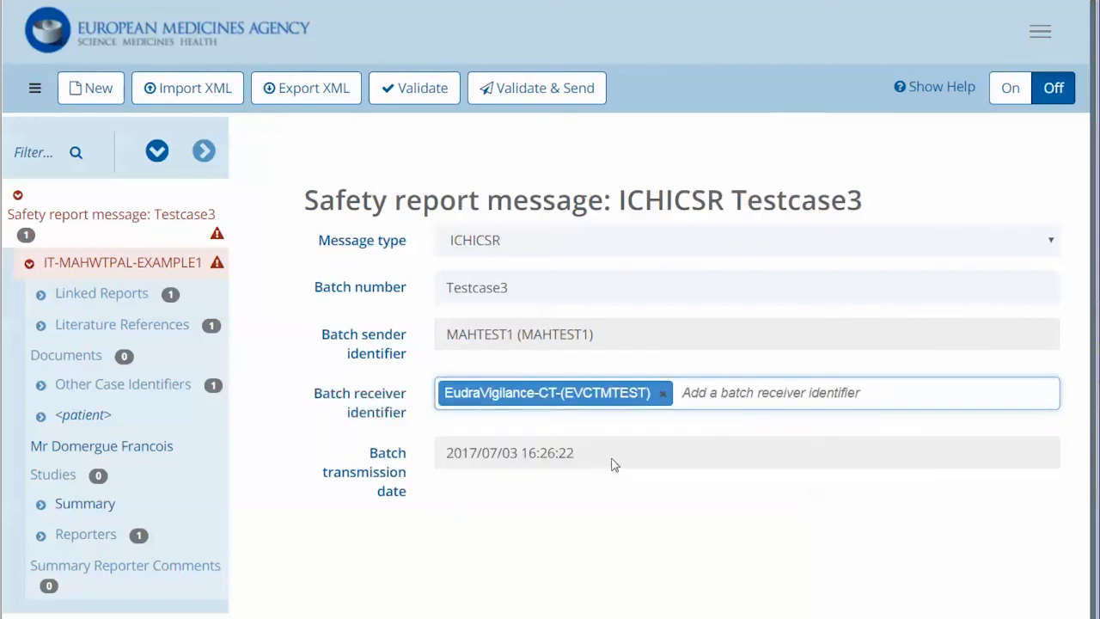
# In the Testcase3 message, set the report type of IT-MAHWTPAL-EXAMPLE1 to Report from studies and add a study entry
pyautogui.click(122, 263)
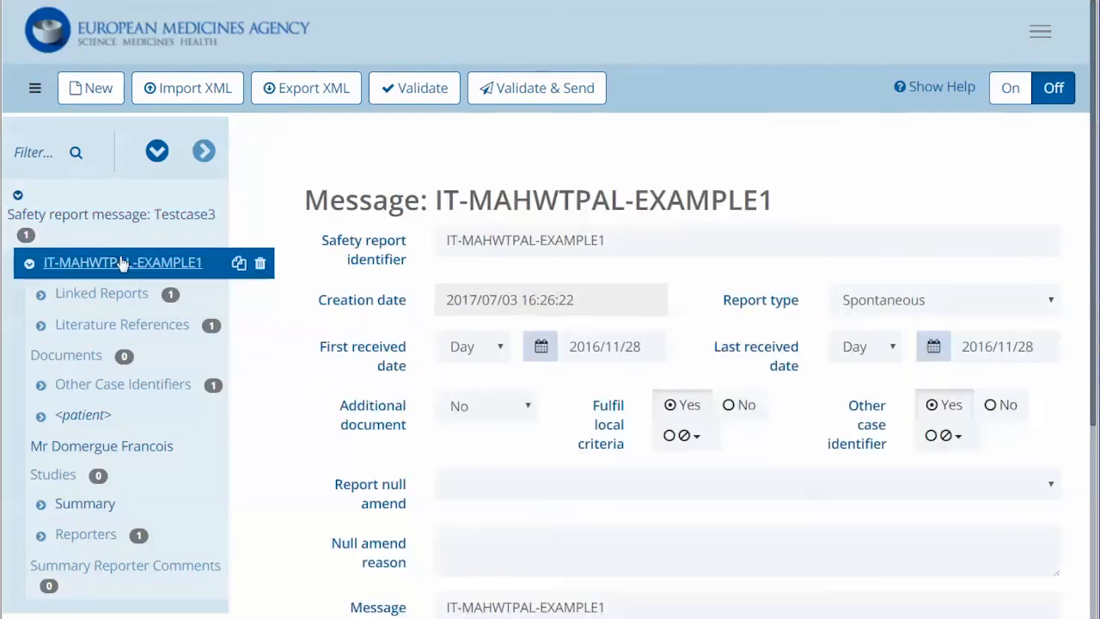
pyautogui.click(879, 309)
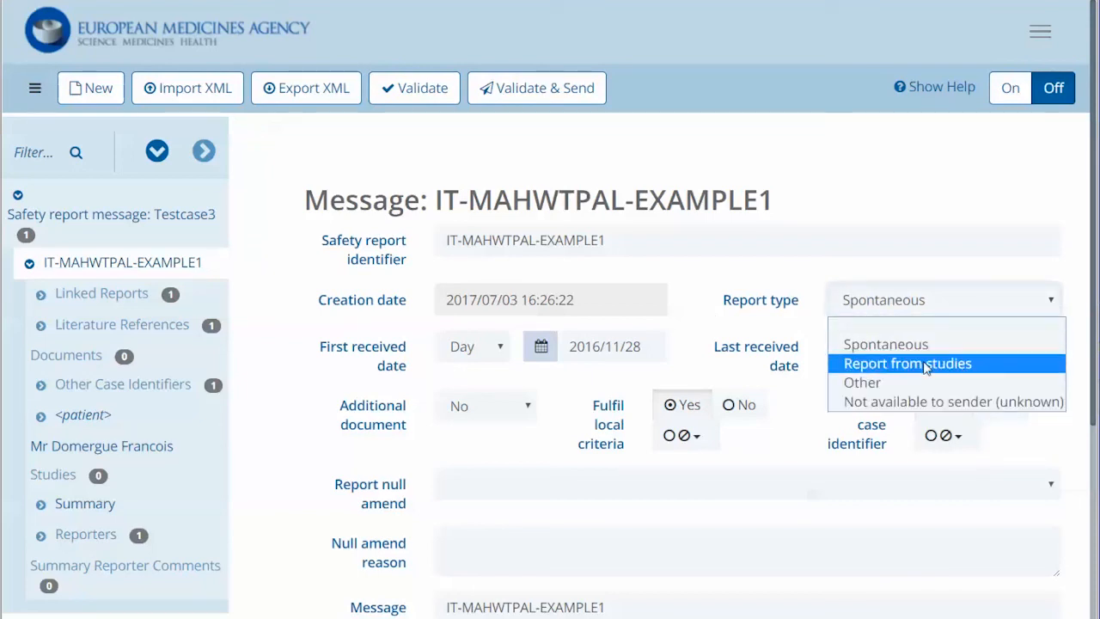
pyautogui.click(926, 365)
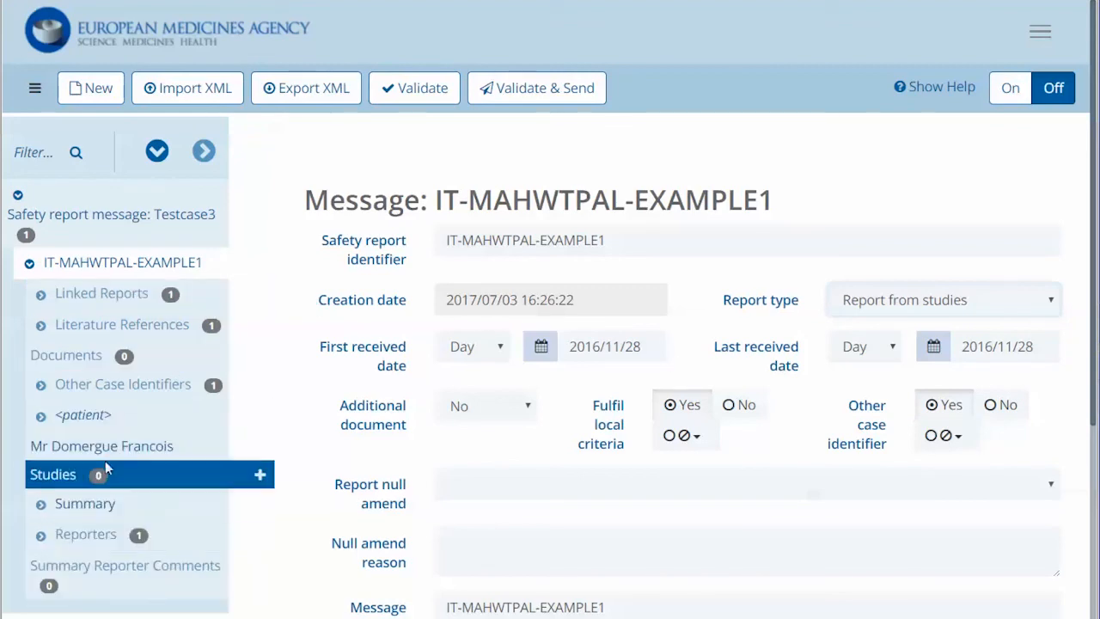
pyautogui.click(261, 475)
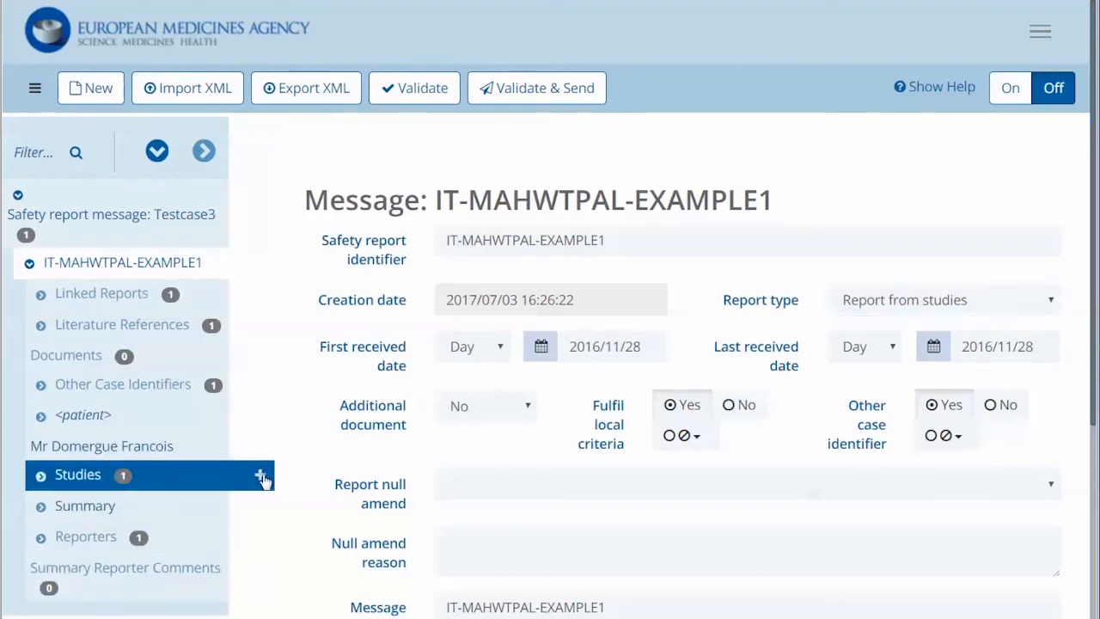
pyautogui.click(39, 477)
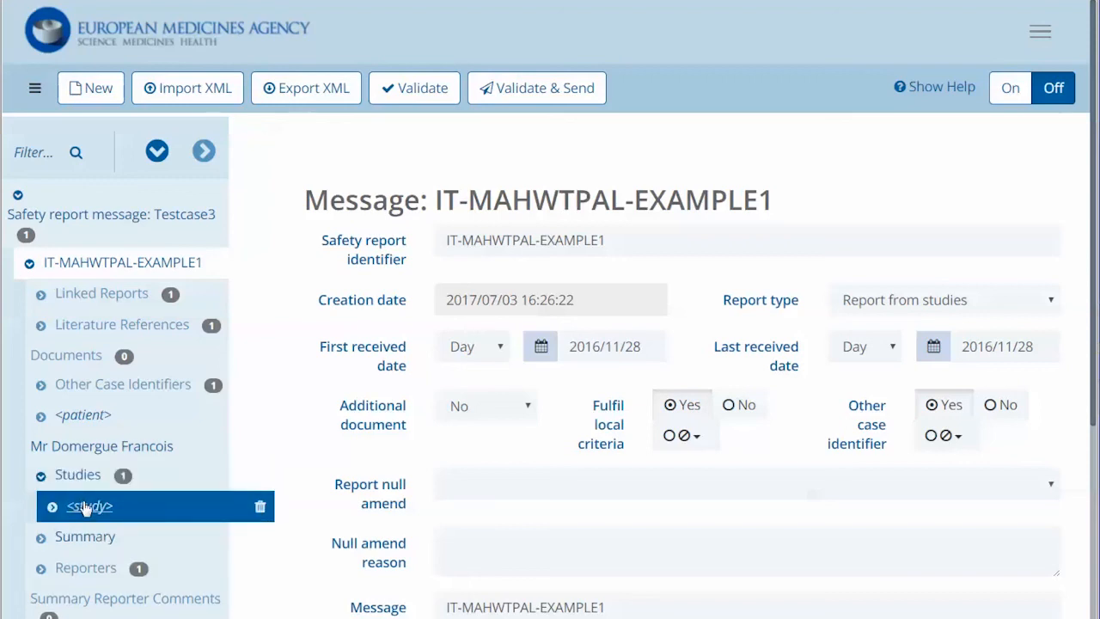
# Name the new study entry in the Testcase3 message "Phase 3 blinded trial of Product X"
pyautogui.click(84, 507)
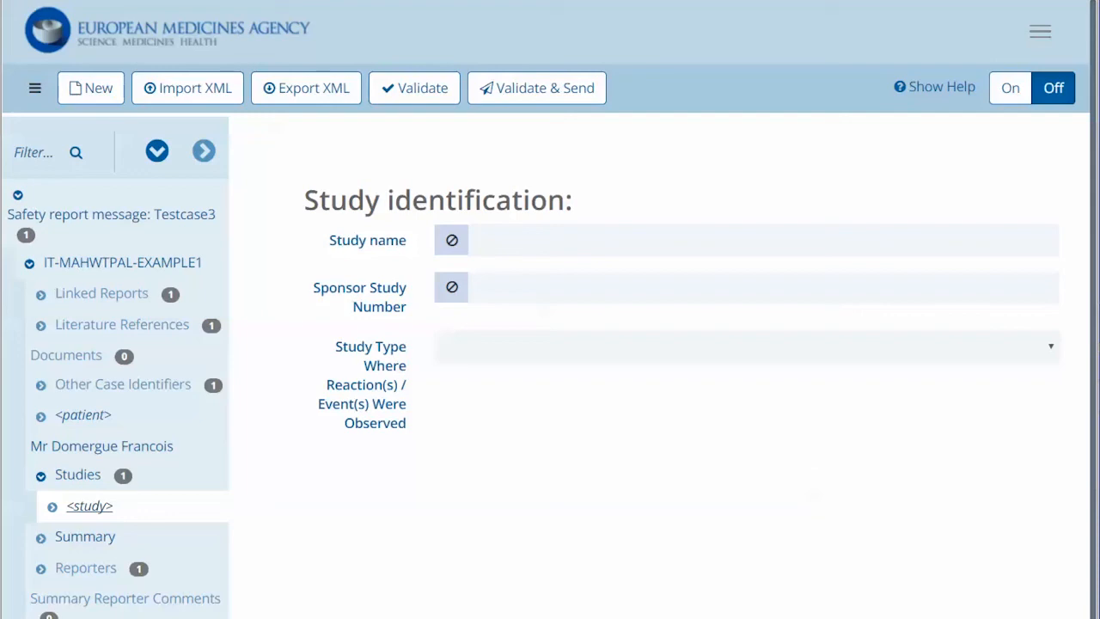
pyautogui.click(565, 249)
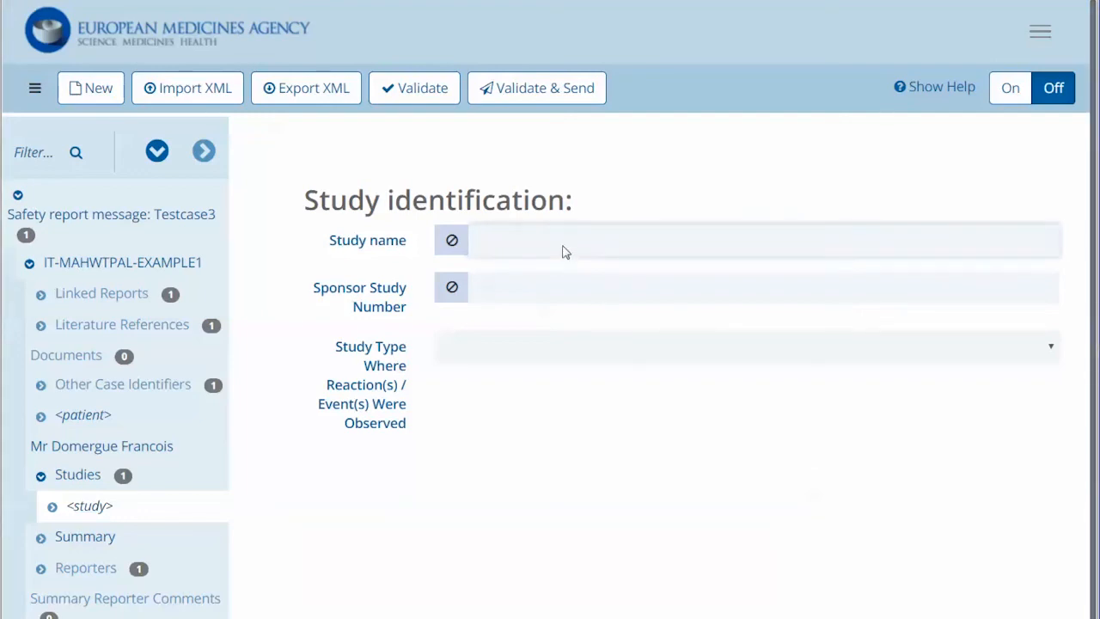
pyautogui.write('Phase 3 blinded trial of Product X')
# Set the sponsor study number to PIX8444 and the study type to Clinical trials
pyautogui.click(556, 293)
pyautogui.write('PIX8444')
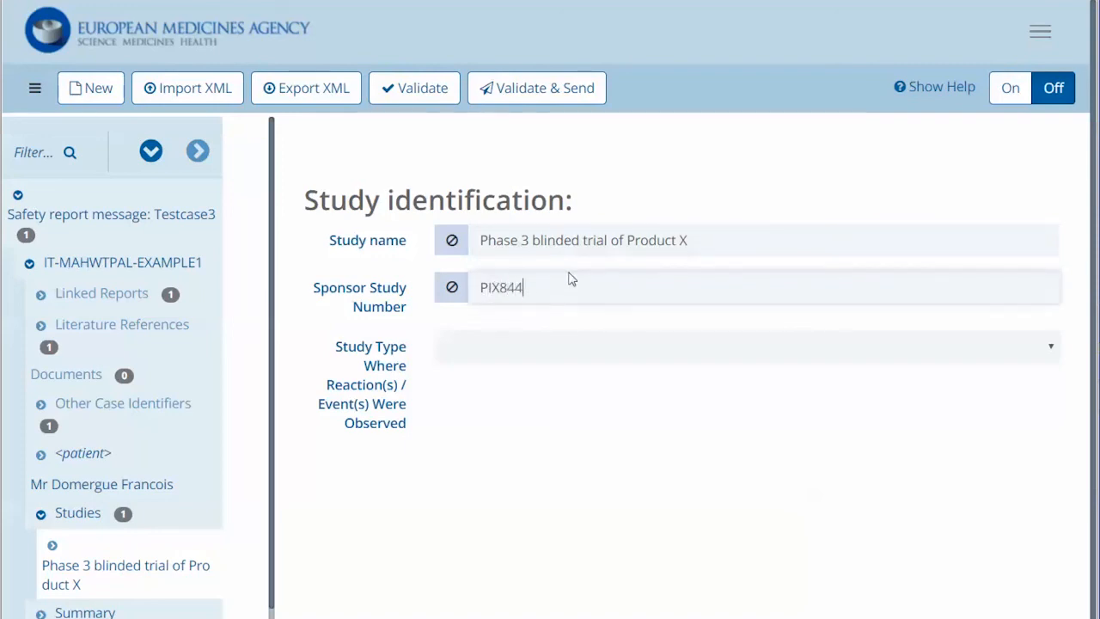
pyautogui.click(609, 351)
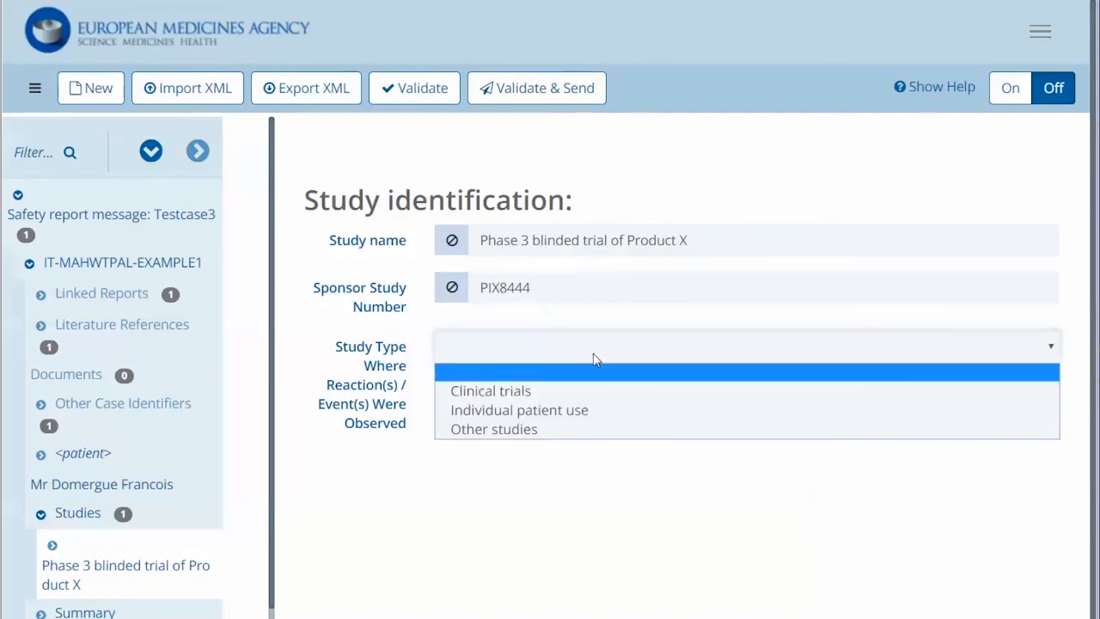
pyautogui.click(568, 397)
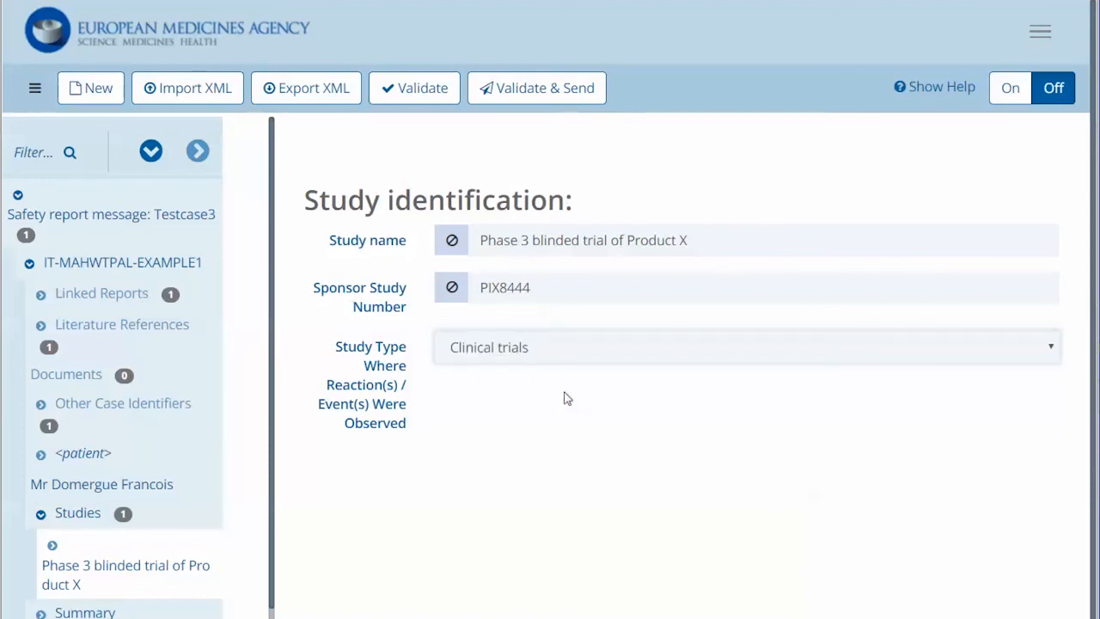
pyautogui.click(52, 545)
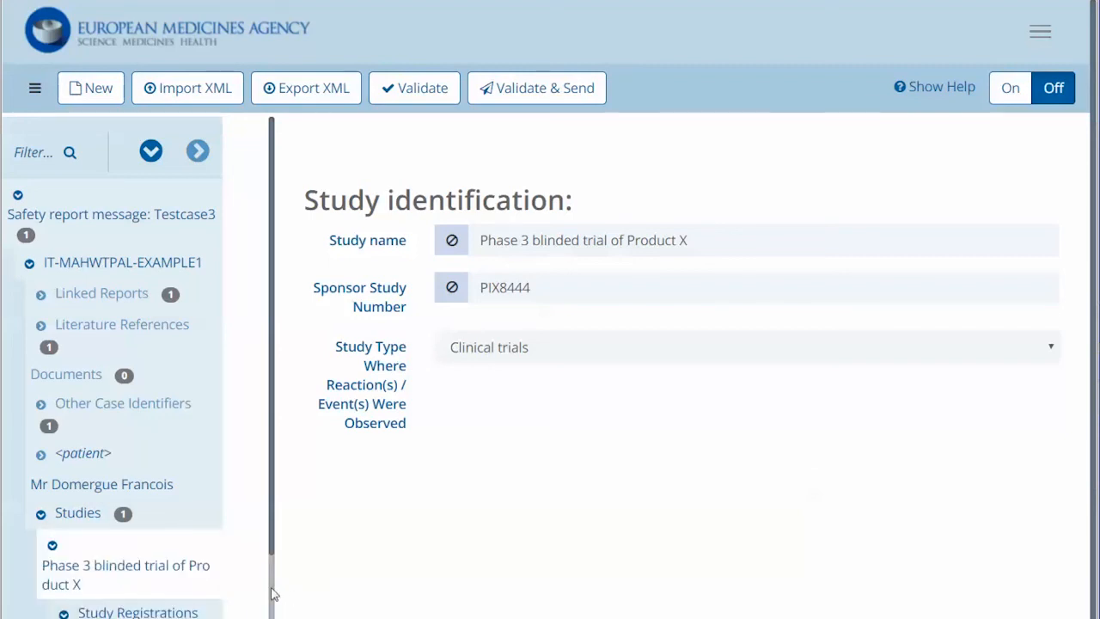
pyautogui.scroll(-2, 258, 593)
pyautogui.click(147, 507)
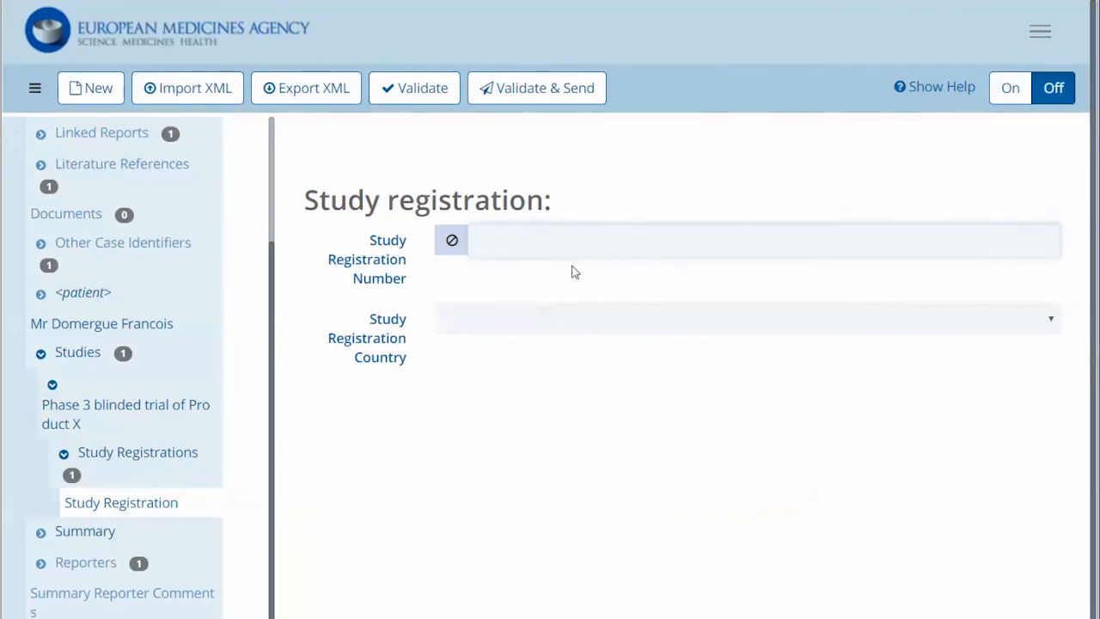
pyautogui.hotkey('ctrl', 'v')
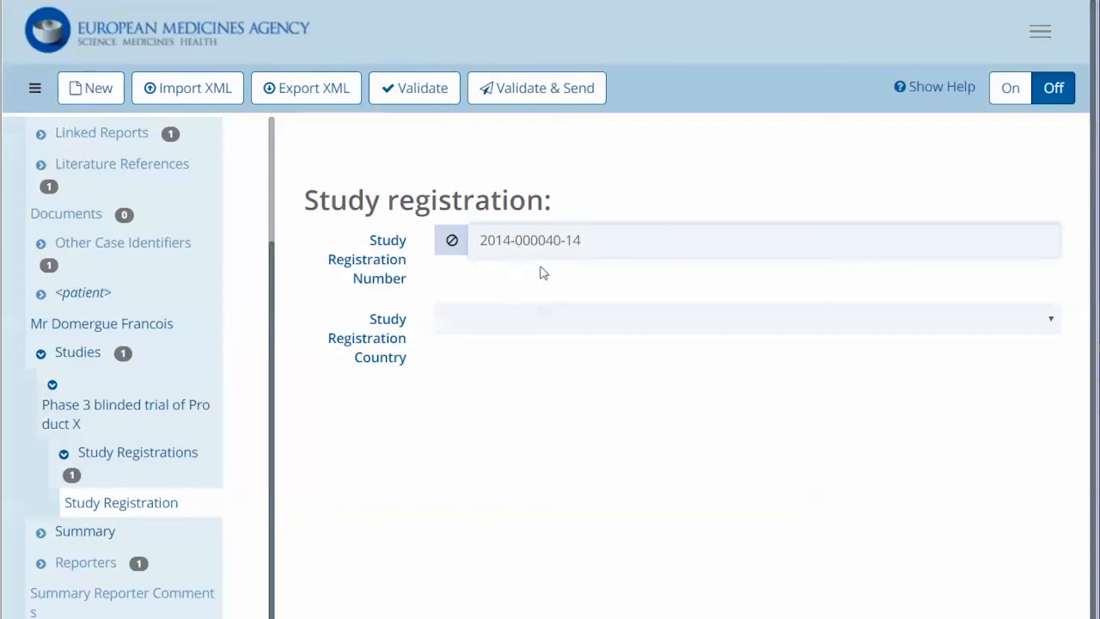
pyautogui.click(560, 328)
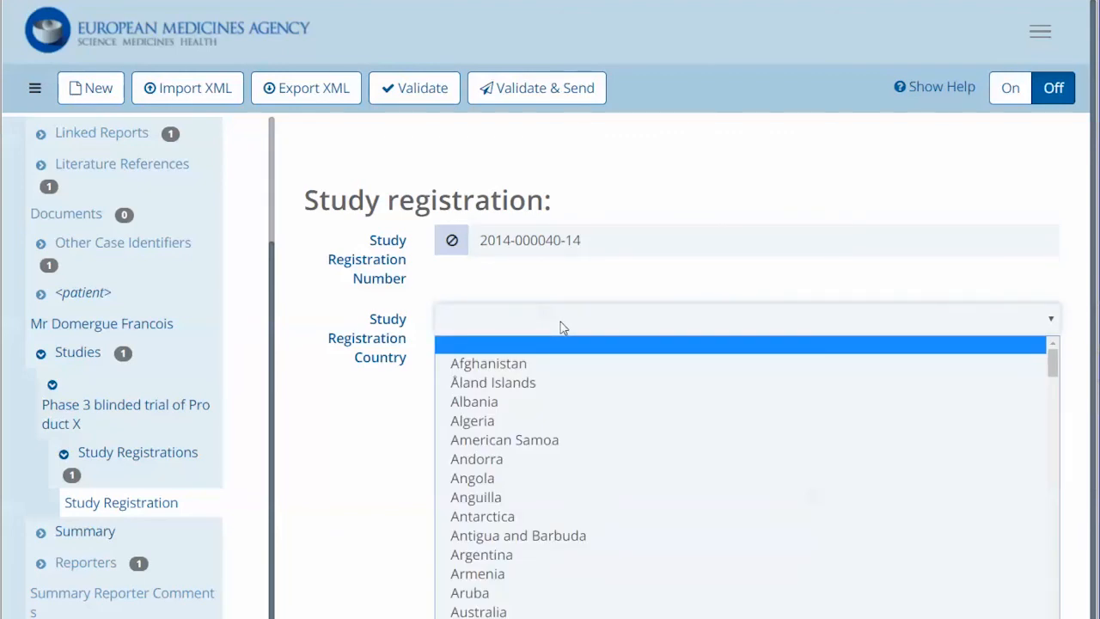
pyautogui.press('e')
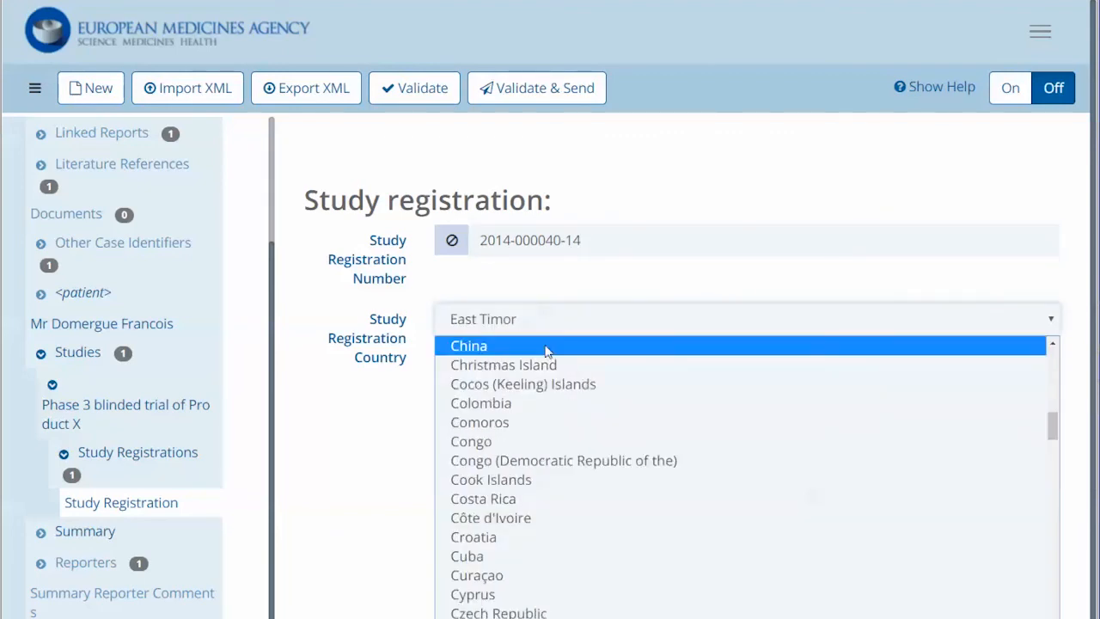
pyautogui.scroll(-2, 555, 612)
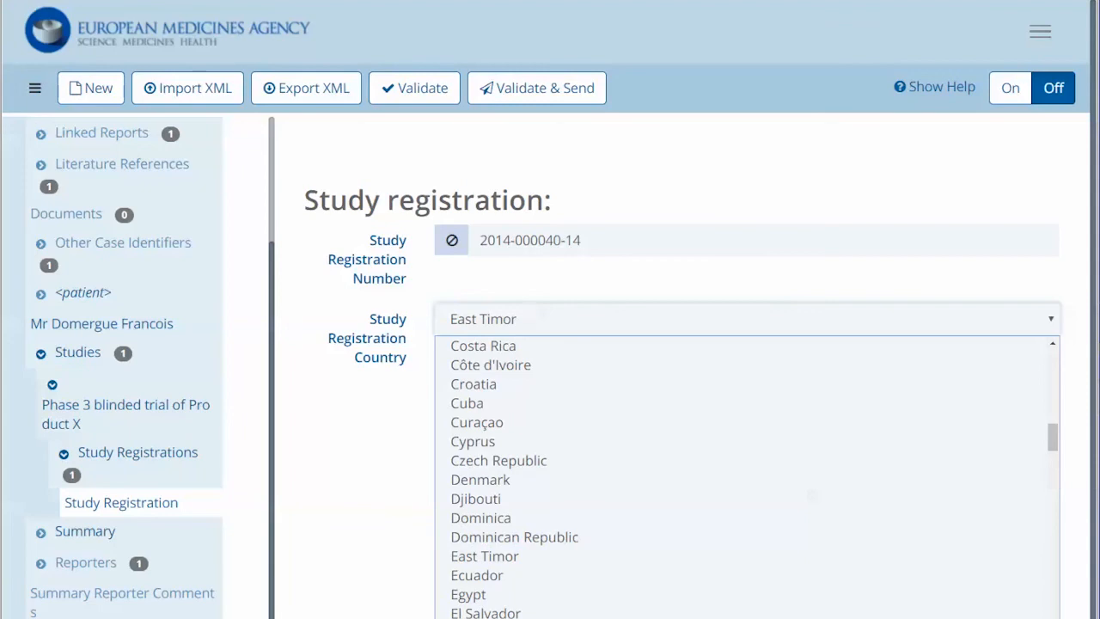
pyautogui.click(533, 617)
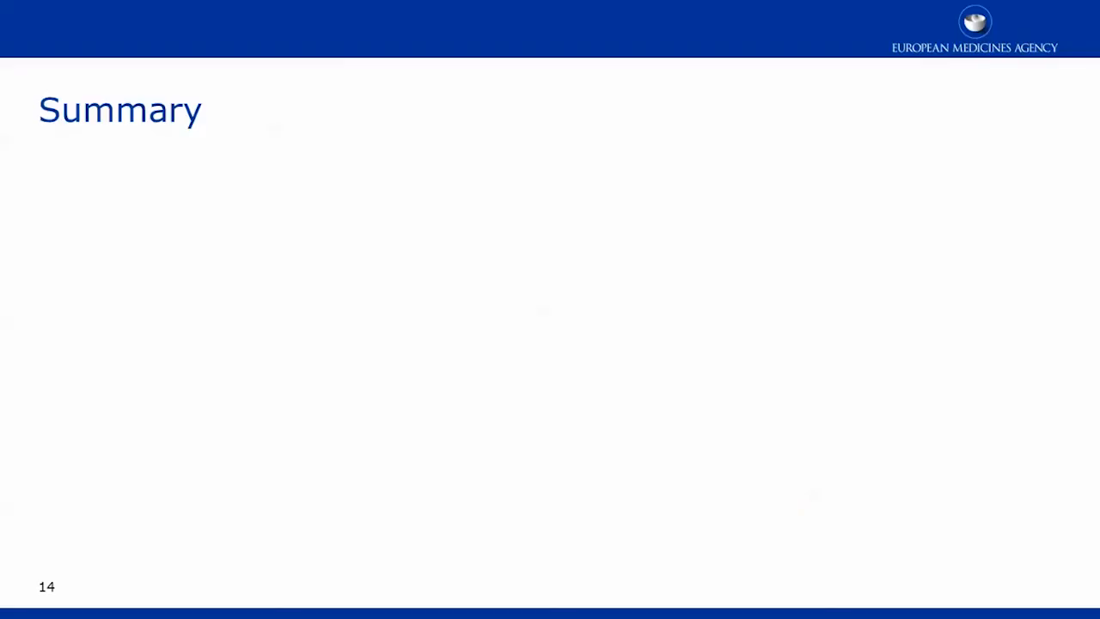
pyautogui.press('Right')
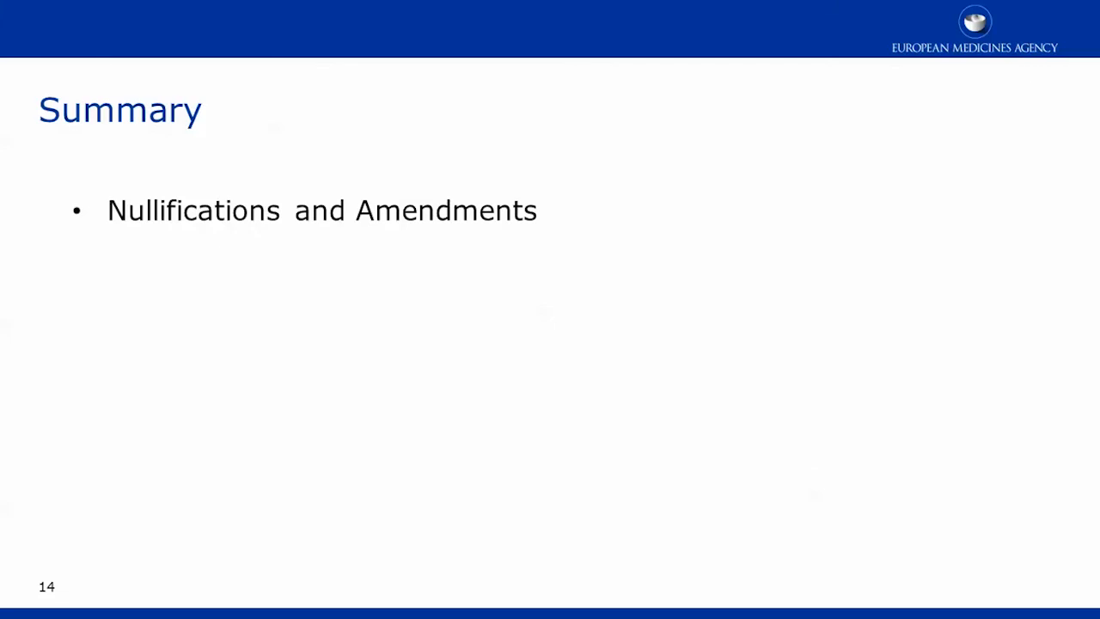
pyautogui.press('Right')
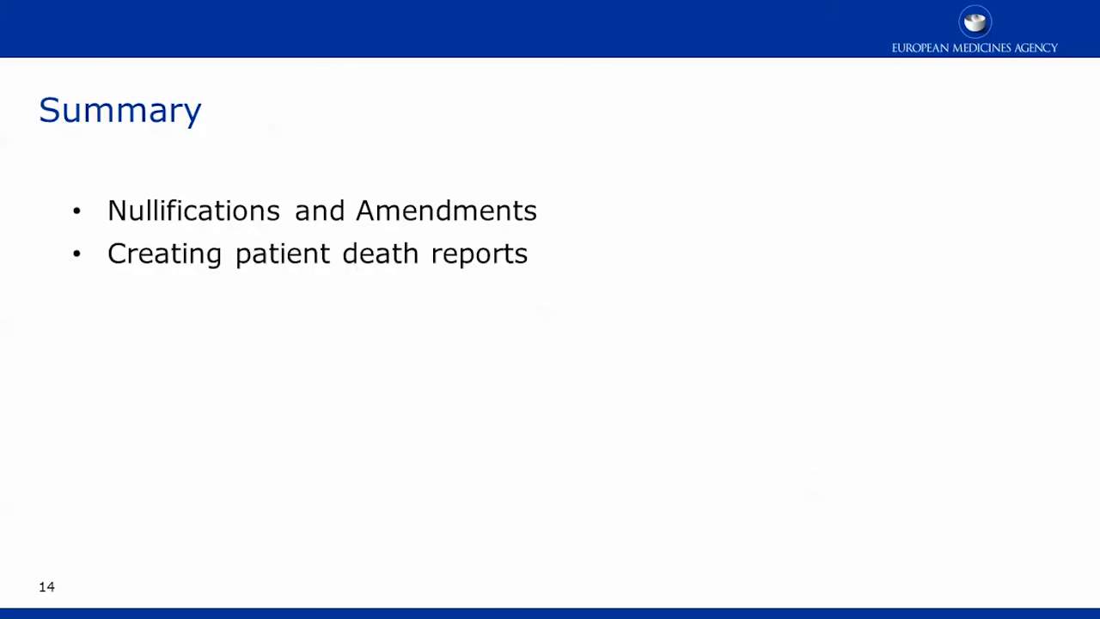
pyautogui.press('Right')
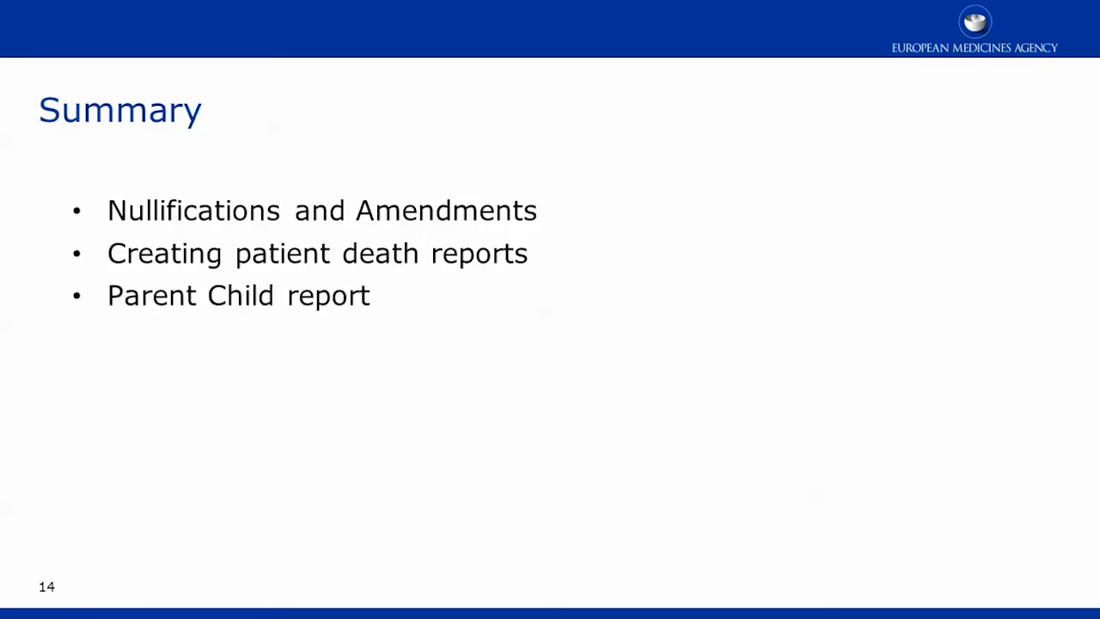